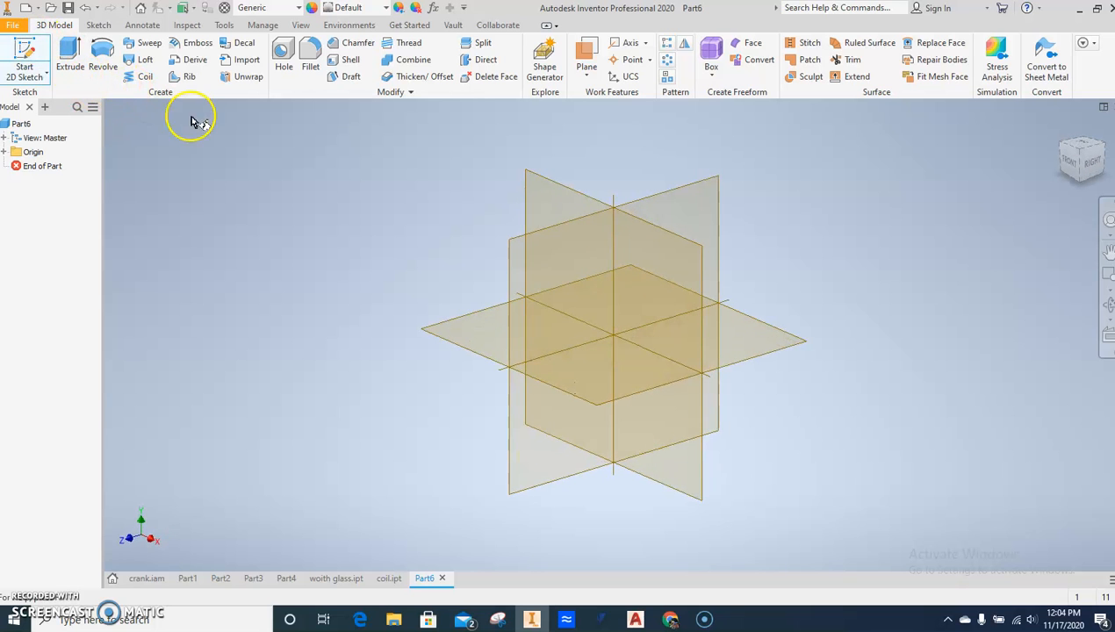
# - Start a 2D sketch on the front plane and draw a vertical line 2 in long upward from the origin
pyautogui.click(544, 201)
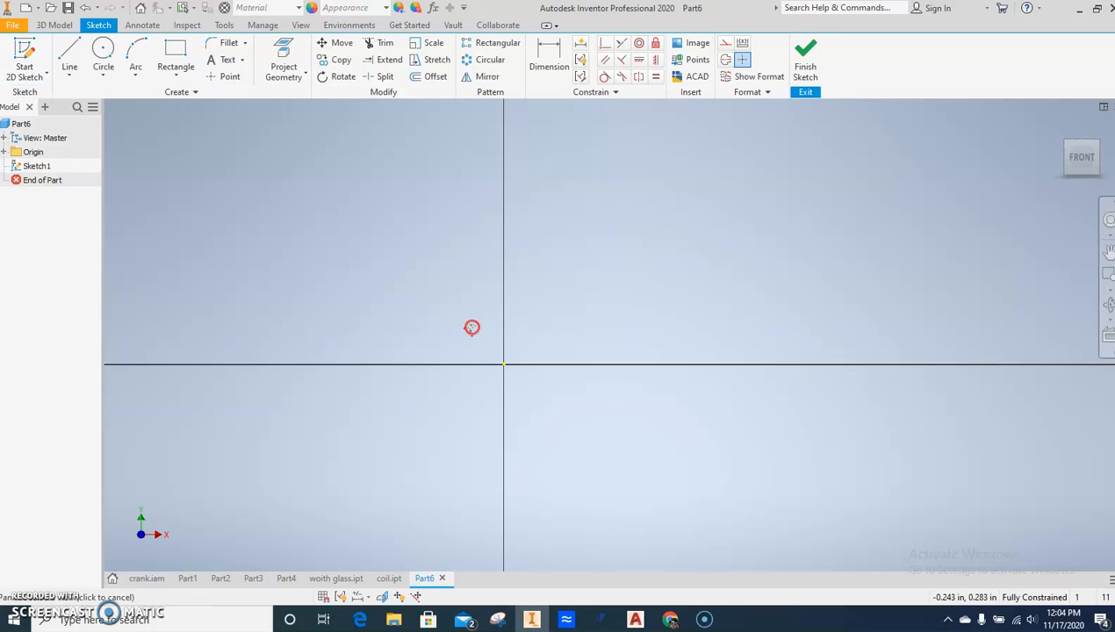
pyautogui.click(70, 50)
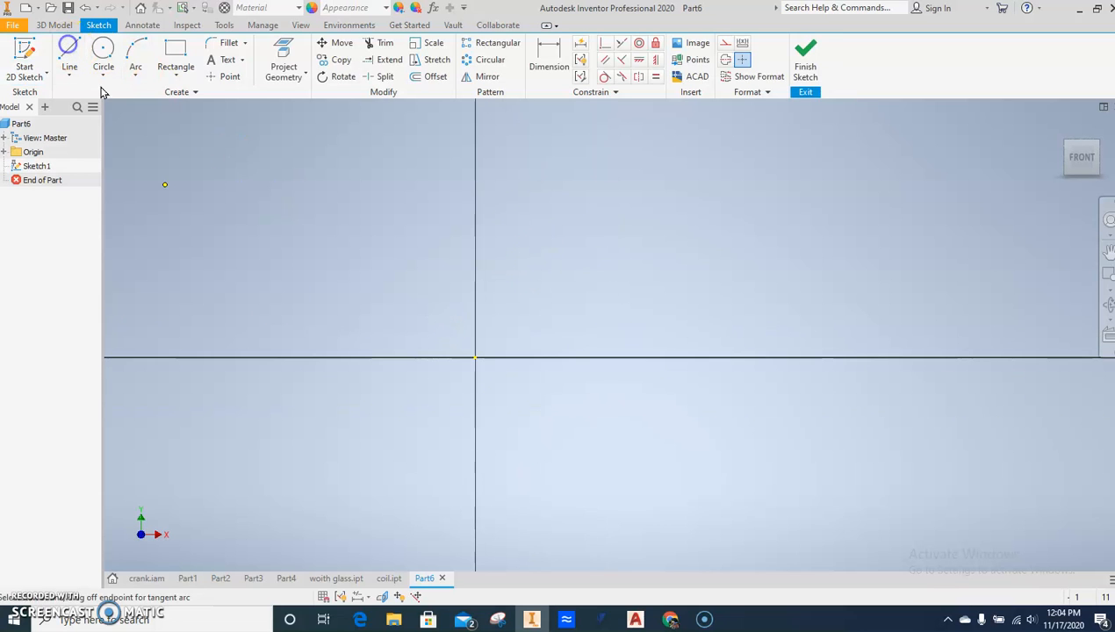
pyautogui.click(475, 357)
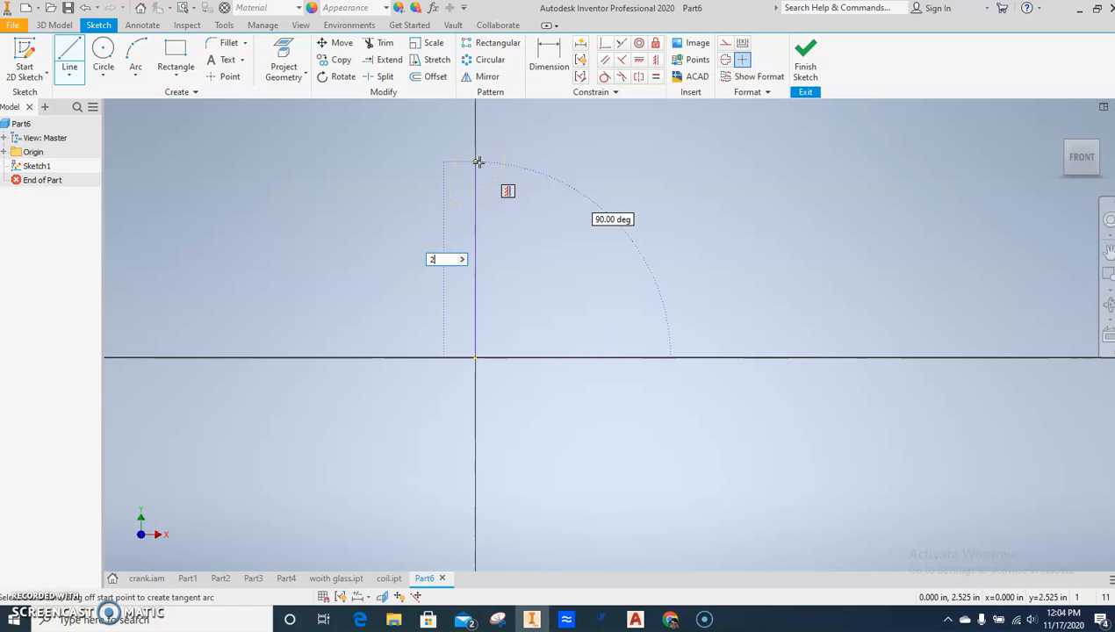
pyautogui.press('Return')
pyautogui.press('Escape')
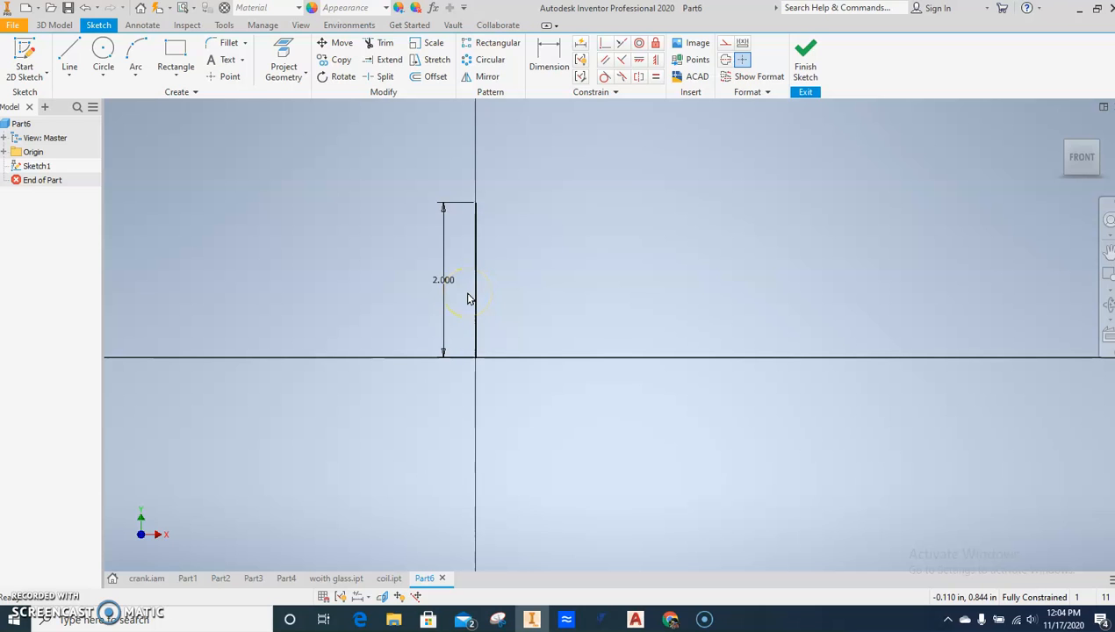
# - Draw a closed rectangle of lines 1 in tall and 0.5 in wide to the right of the vertical line
pyautogui.click(70, 51)
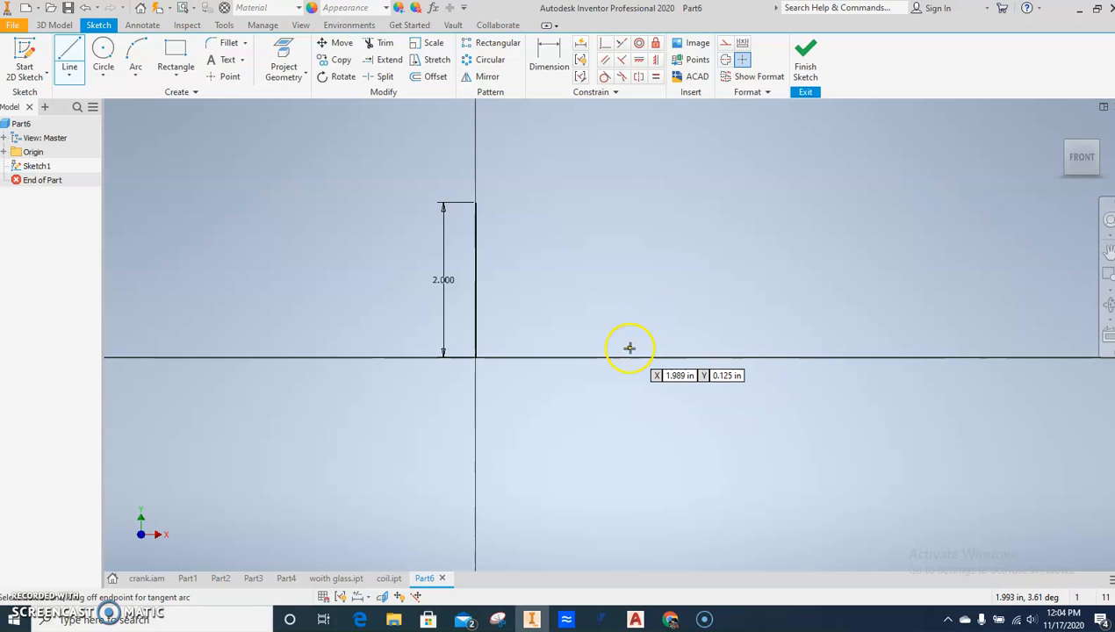
pyautogui.click(650, 405)
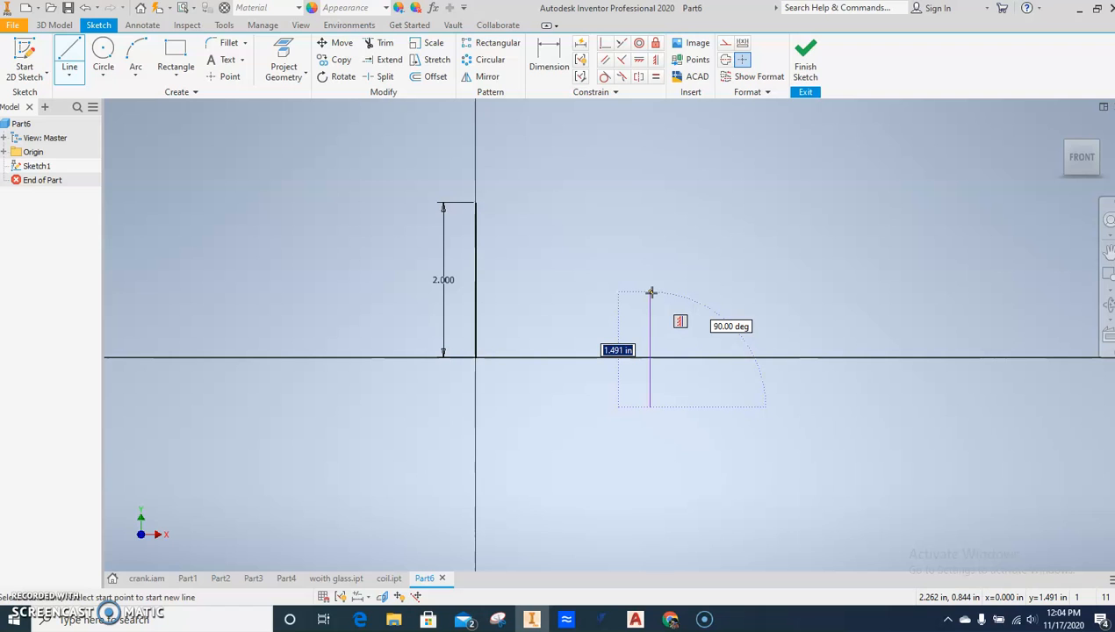
pyautogui.write('1')
pyautogui.press('Return')
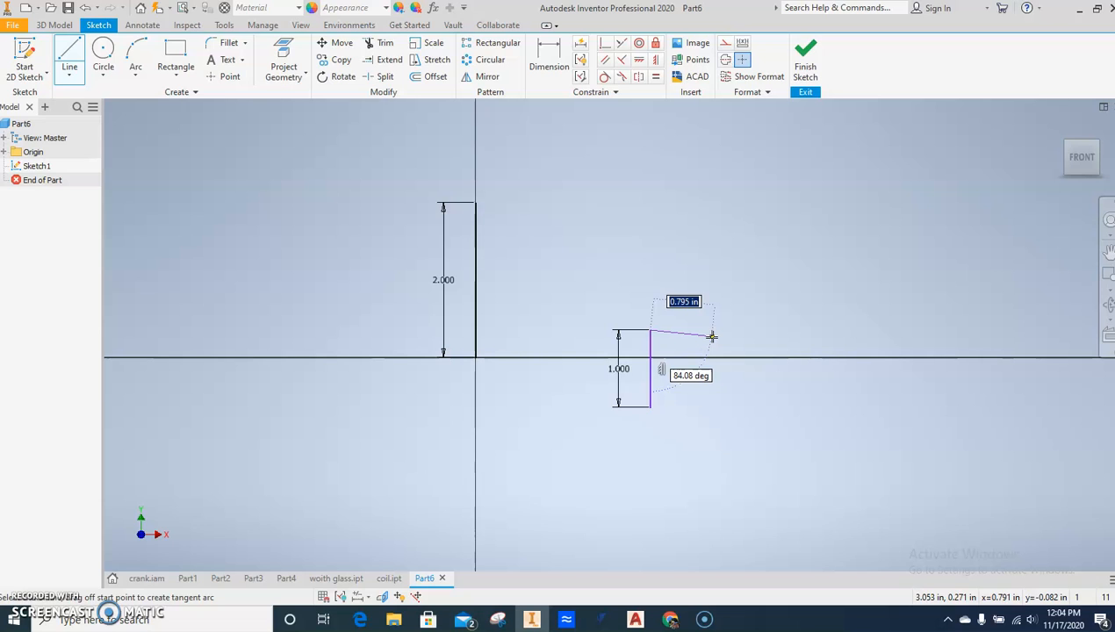
pyautogui.write('.')
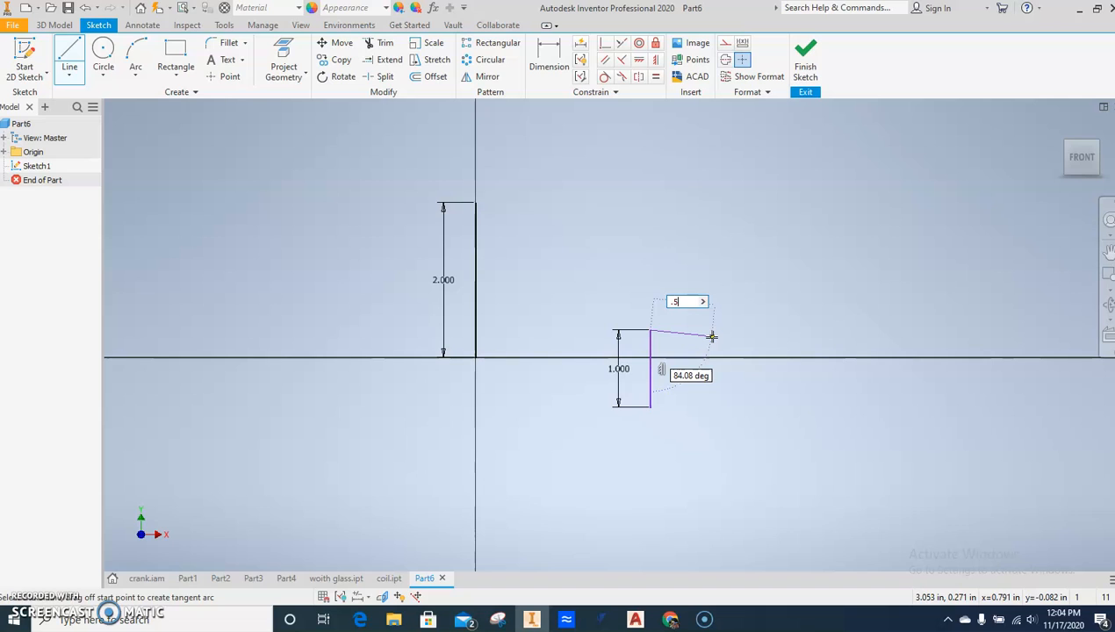
pyautogui.click(708, 329)
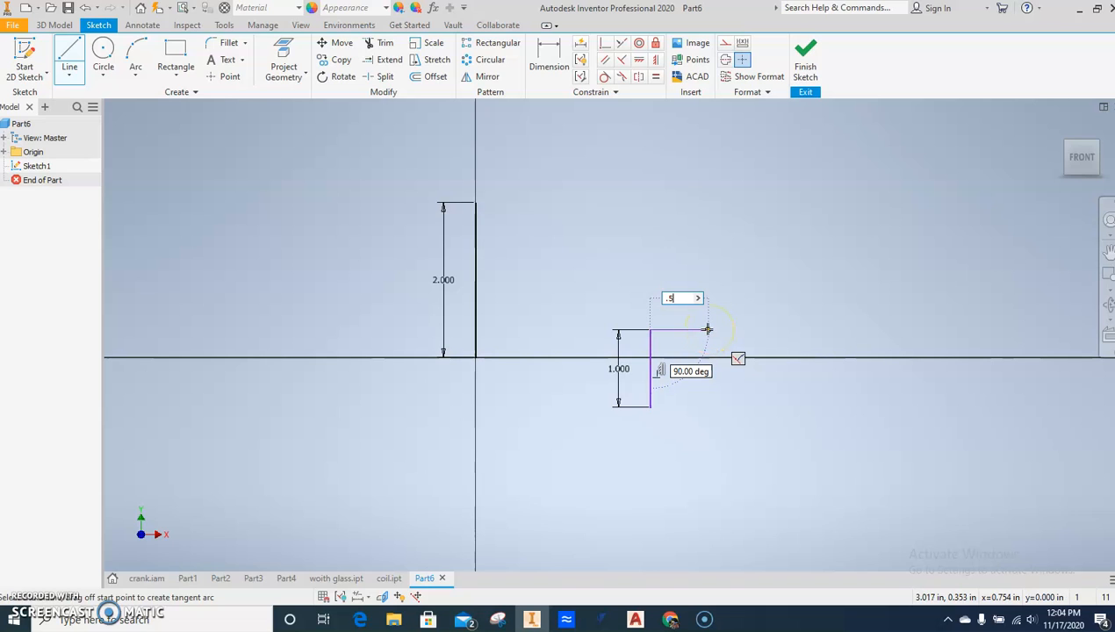
pyautogui.write('5')
pyautogui.press('Return')
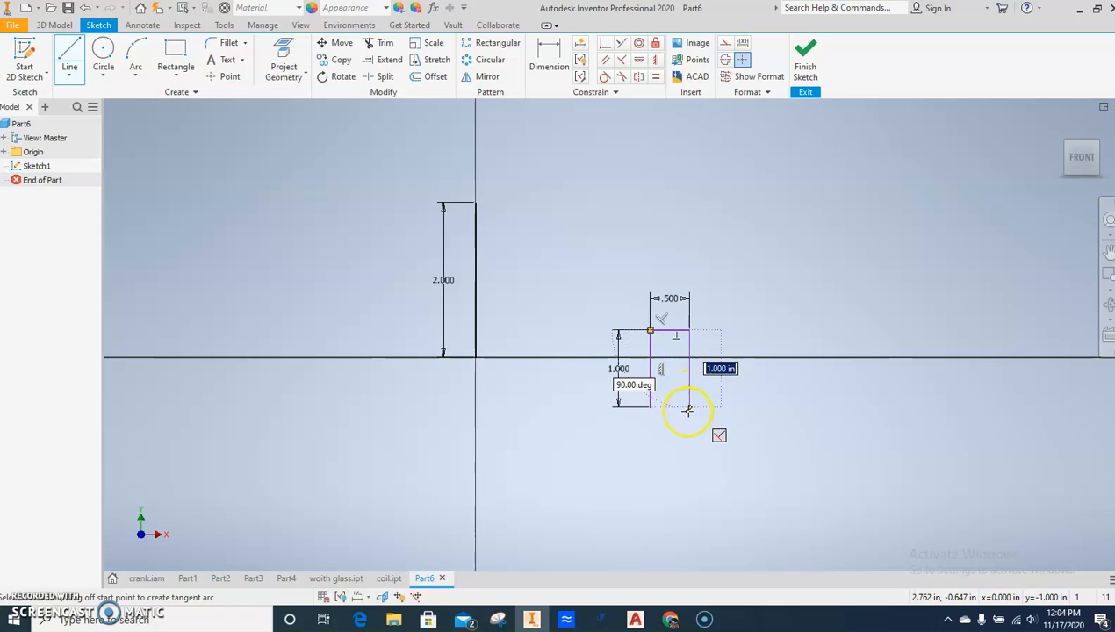
pyautogui.click(687, 409)
pyautogui.click(650, 407)
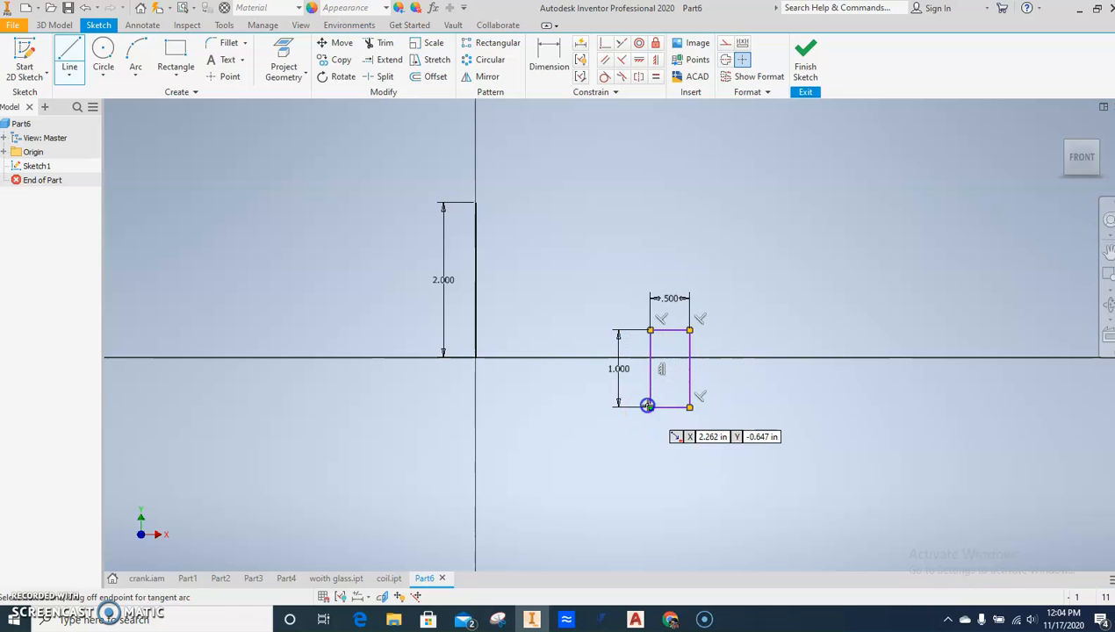
pyautogui.press('Escape')
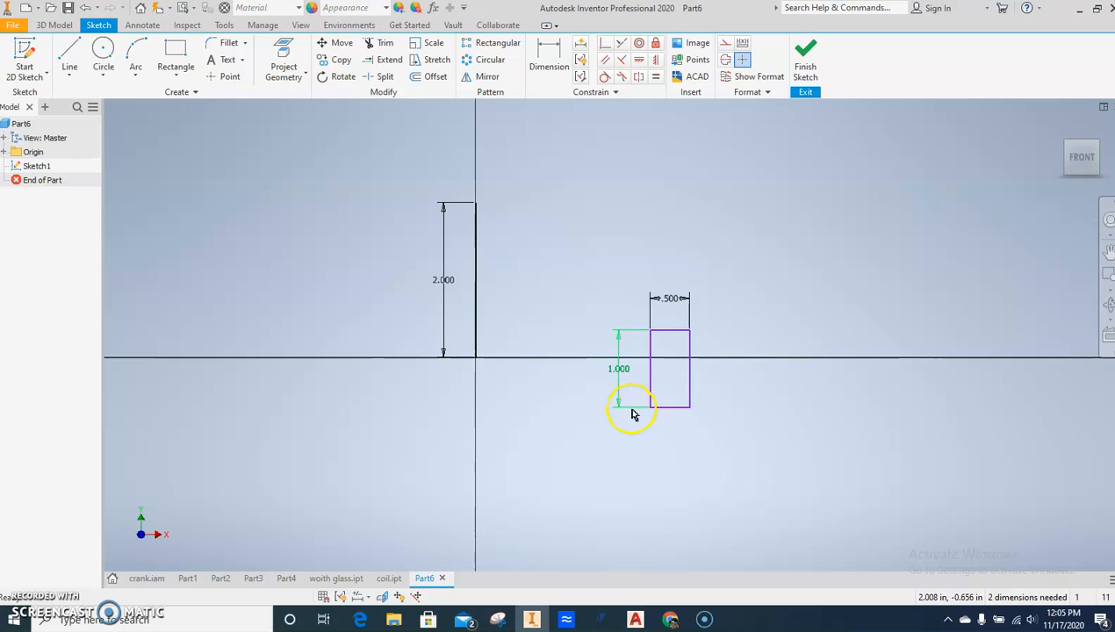
# - Dimension the distance from the vertical line to the rectangle's left edge as 2 in
pyautogui.click(549, 55)
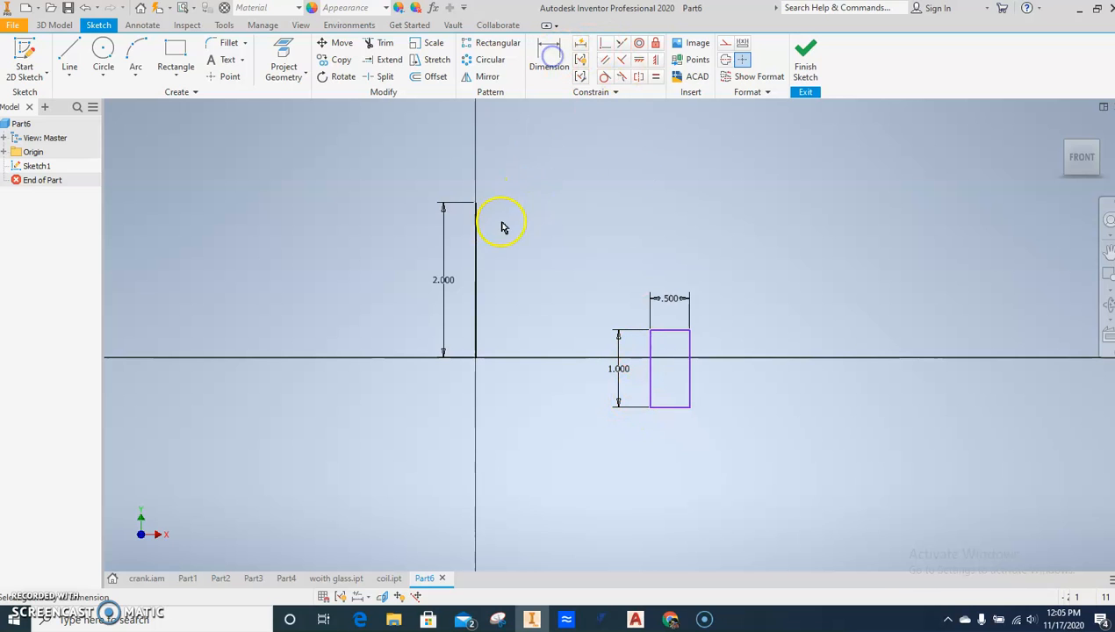
pyautogui.click(478, 248)
pyautogui.click(650, 361)
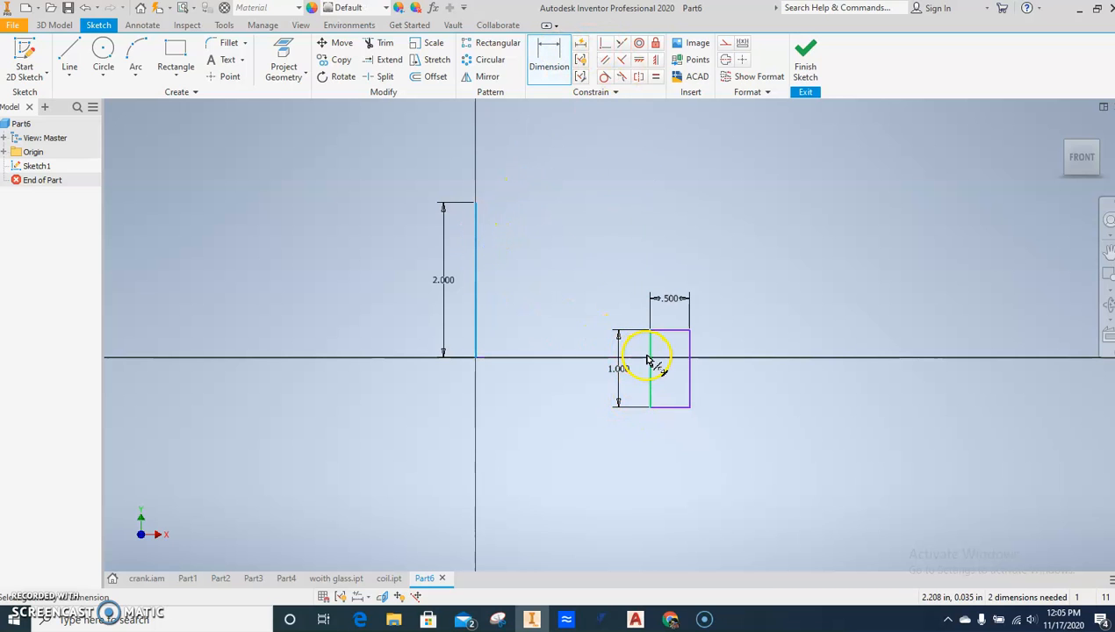
pyautogui.click(568, 338)
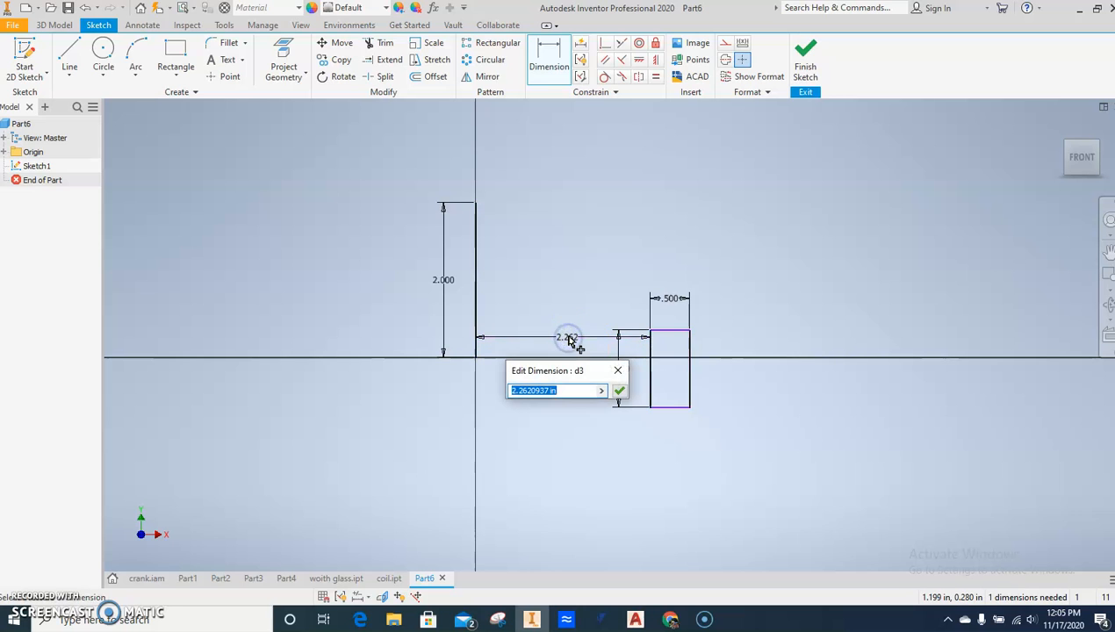
pyautogui.write('2')
pyautogui.press('Return')
pyautogui.click(236, 465)
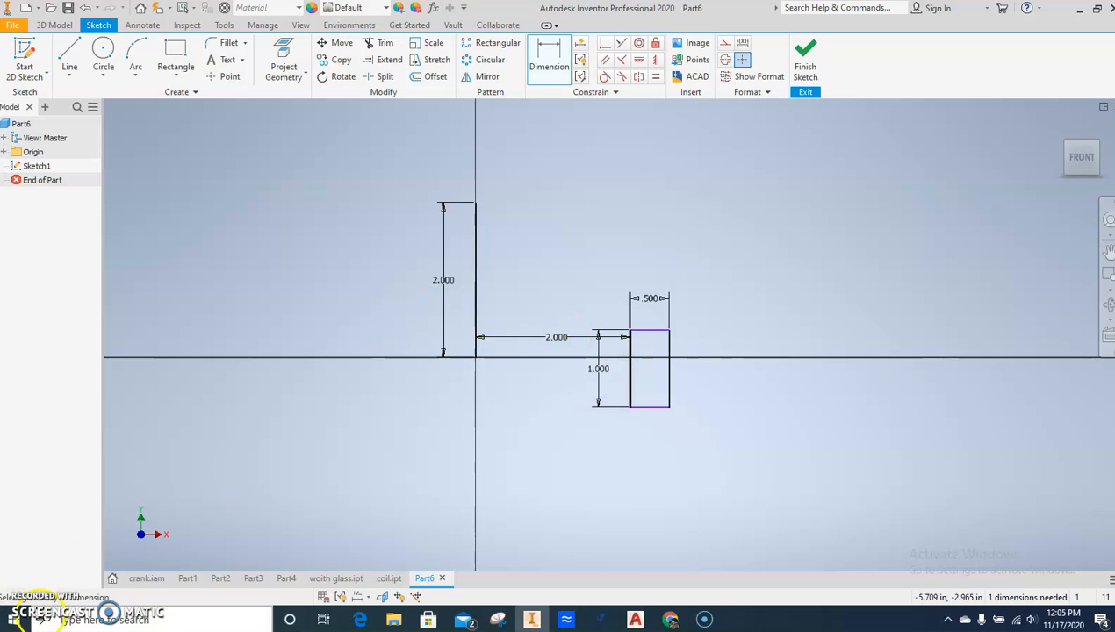
# - Dimension the rectangle's lower edge 0.5 in vertically from the origin
pyautogui.click(533, 54)
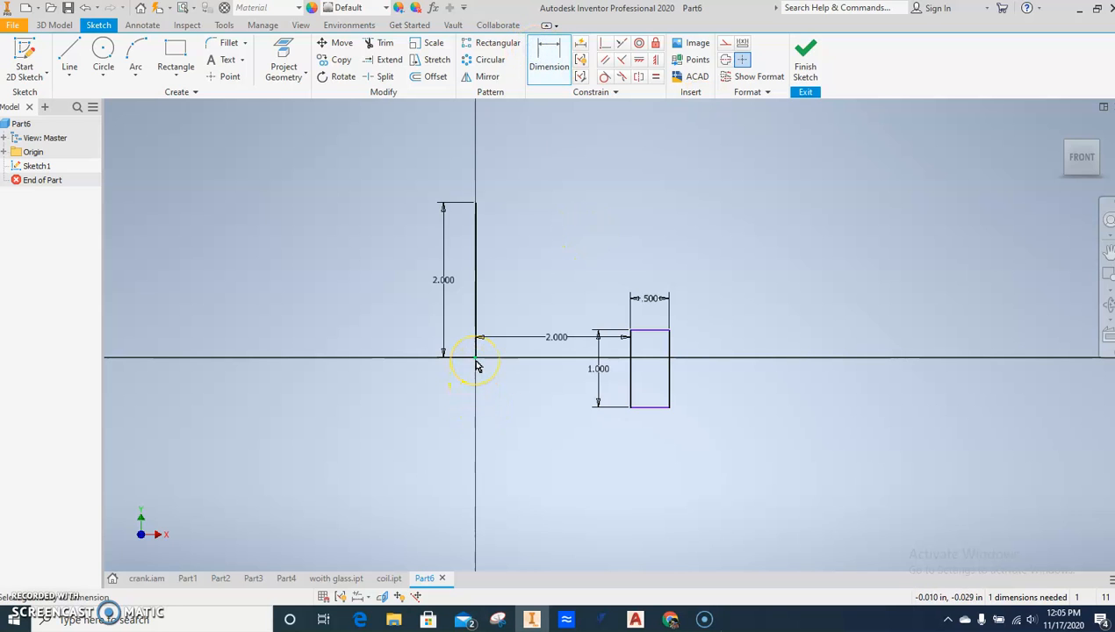
pyautogui.click(476, 360)
pyautogui.click(650, 420)
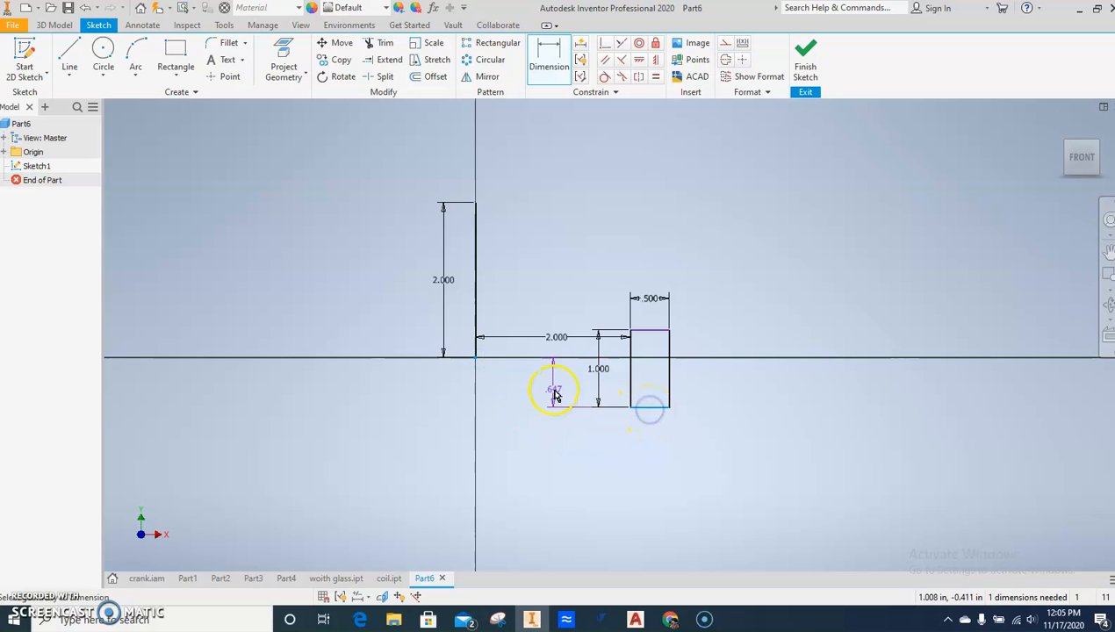
pyautogui.click(554, 391)
pyautogui.write('.5')
pyautogui.press('Return')
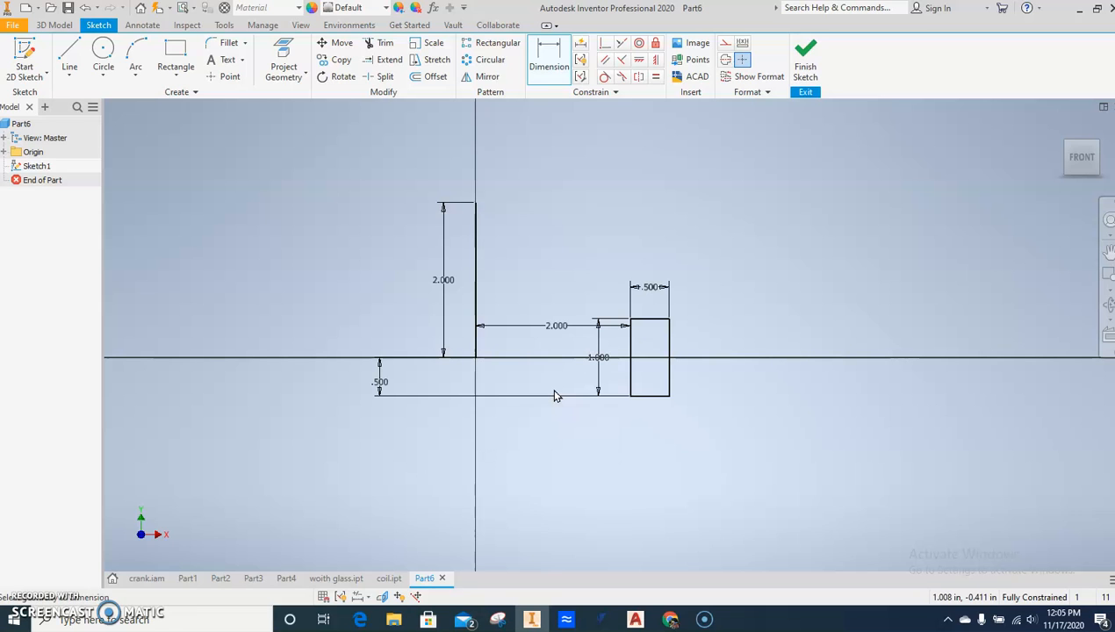
# - Draw a circle centred on the midpoint of the rectangle's upper edge and passing through its upper right corner
pyautogui.scroll(3, 693, 360)
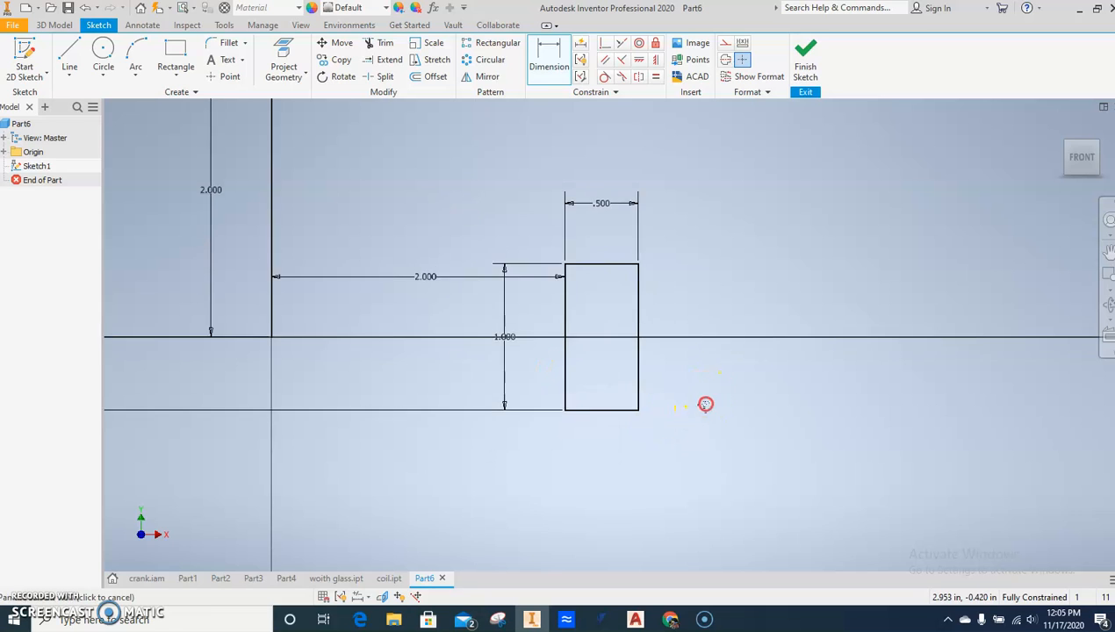
pyautogui.moveTo(629, 331); pyautogui.dragTo(687, 336, button='middle')
pyautogui.click(107, 53)
pyautogui.click(660, 294)
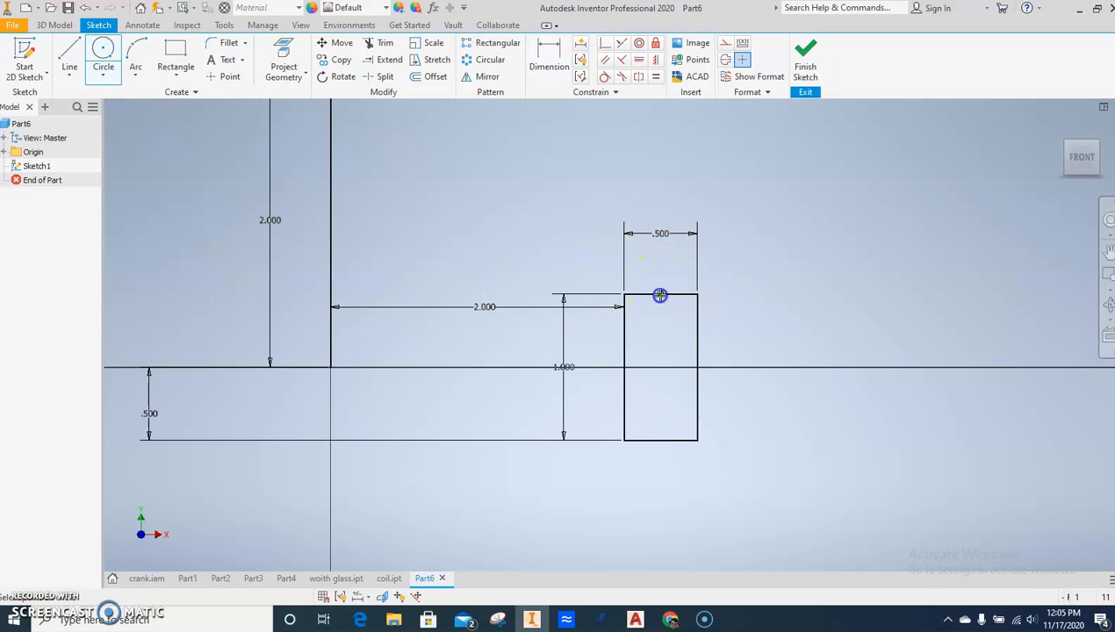
pyautogui.click(697, 294)
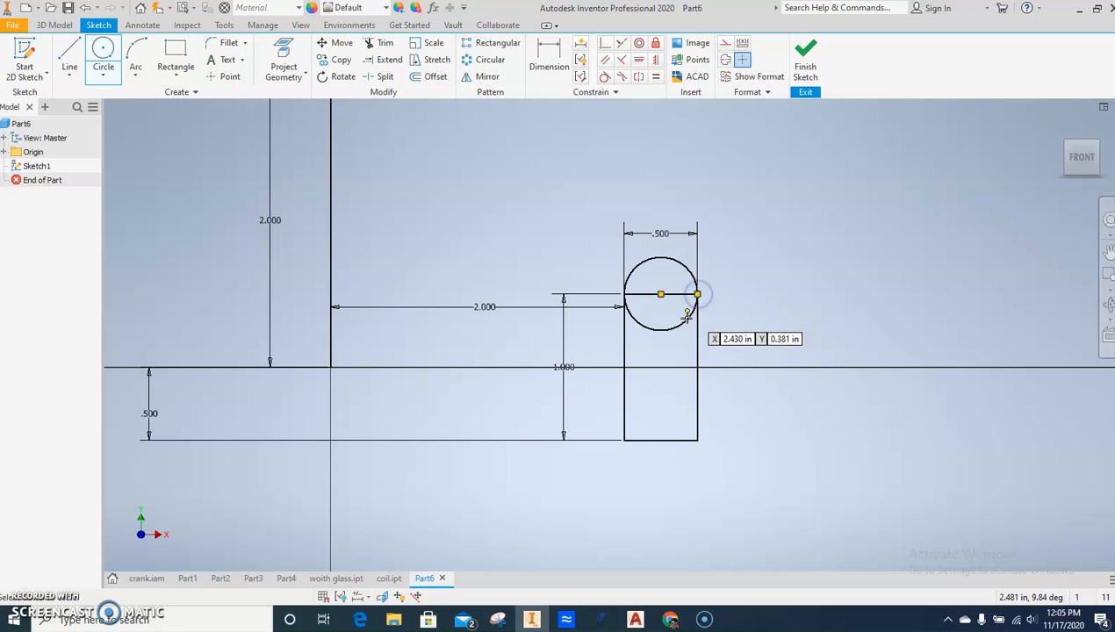
# - Draw a 0.5 in diameter circle centred on the lower part of the rectangle's right edge
pyautogui.scroll(2, 705, 380)
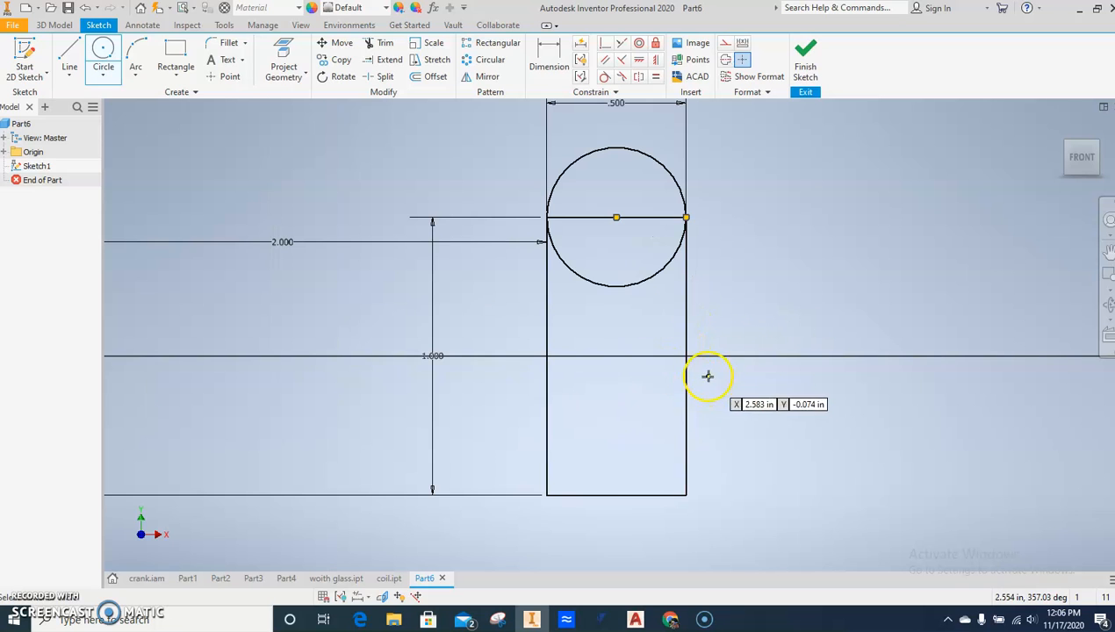
pyautogui.click(685, 432)
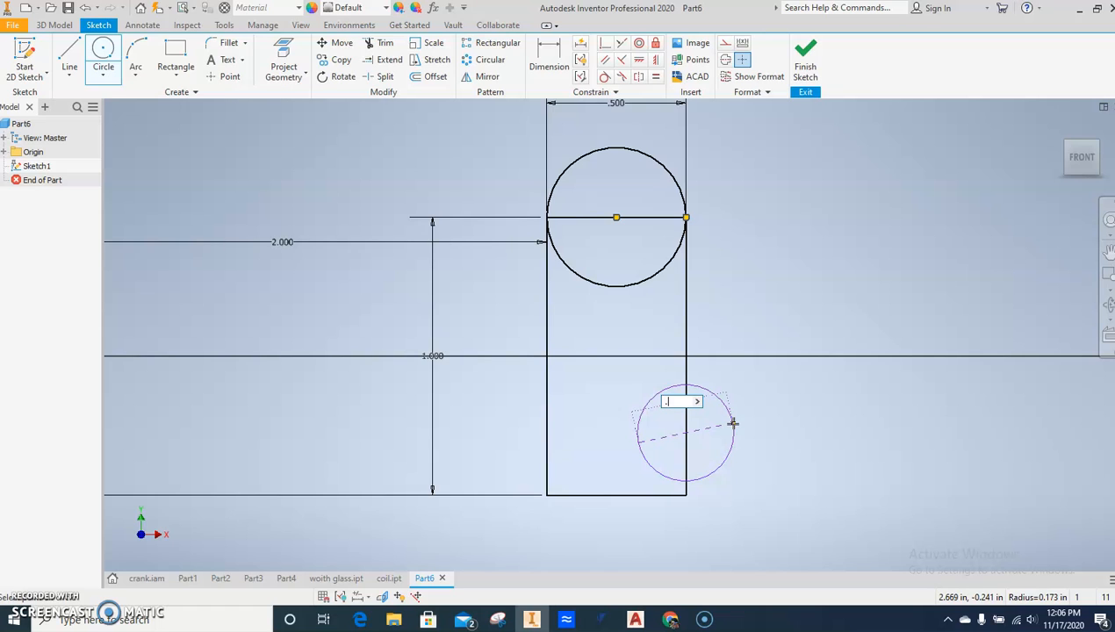
pyautogui.write('.5')
pyautogui.press('Return')
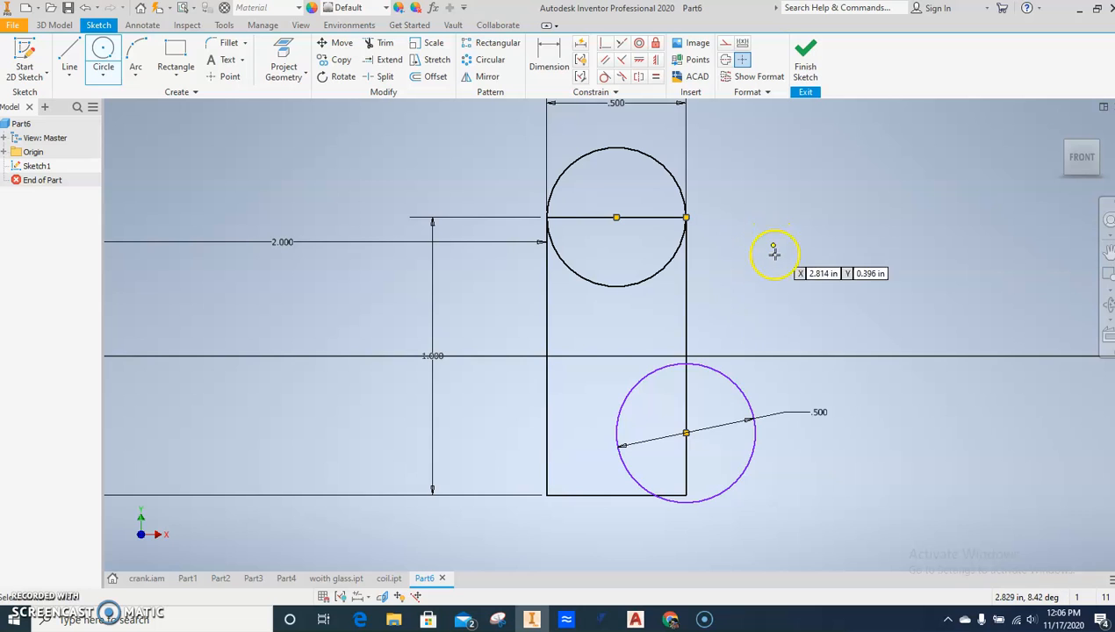
pyautogui.moveTo(727, 307); pyautogui.dragTo(724, 287, button='middle')
pyautogui.press('Escape')
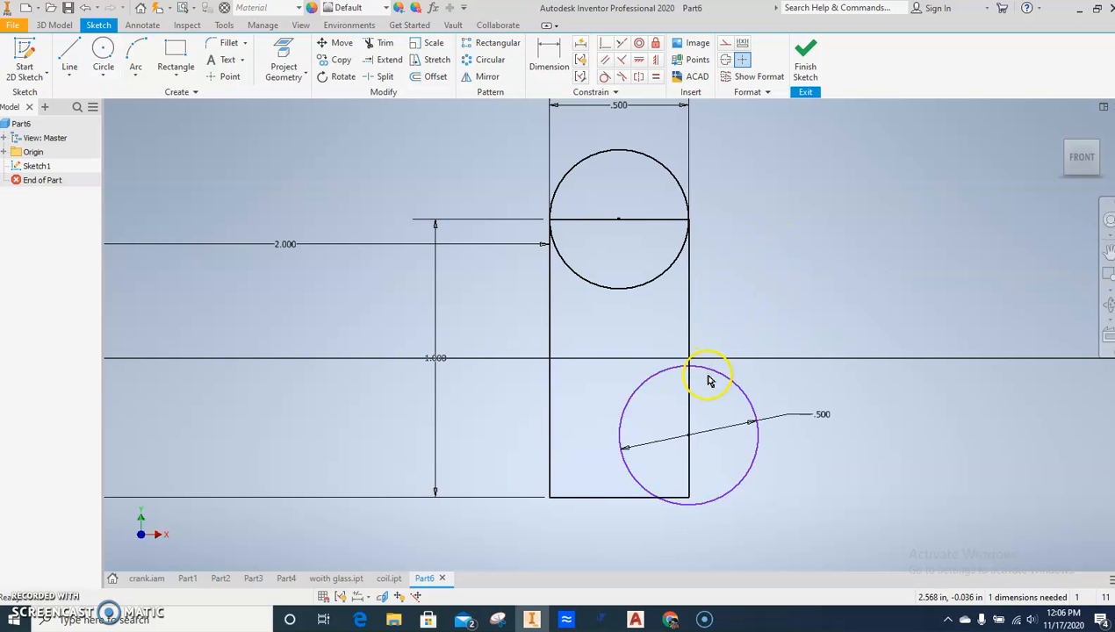
# - Dimension the lower circle's centre 0.35 in above the rectangle's lower edge
pyautogui.click(548, 57)
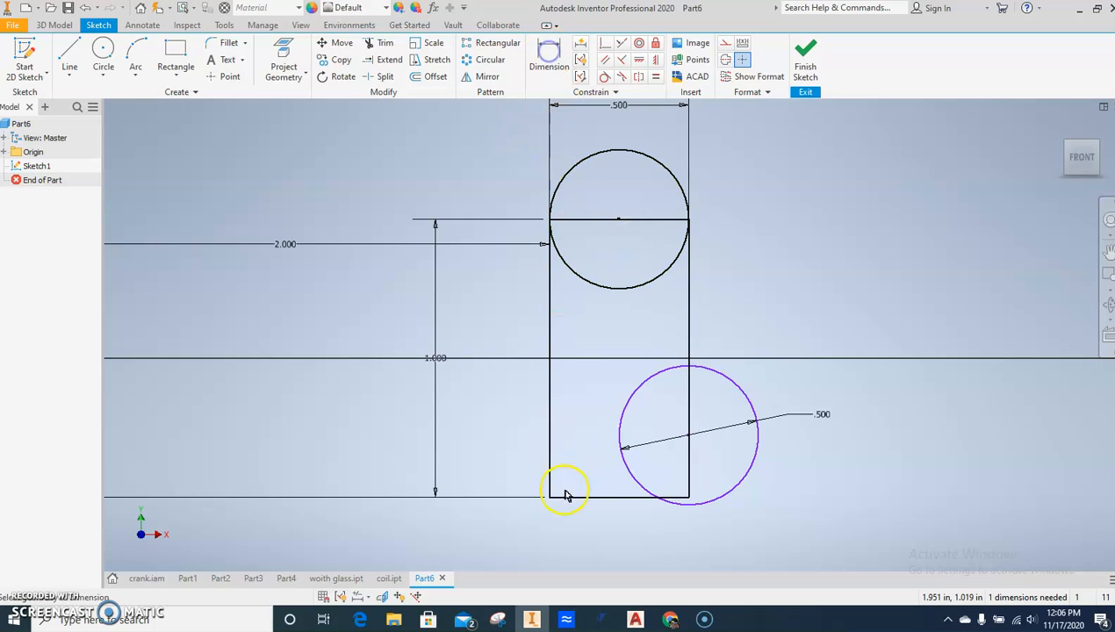
pyautogui.click(594, 498)
pyautogui.click(689, 437)
pyautogui.click(800, 457)
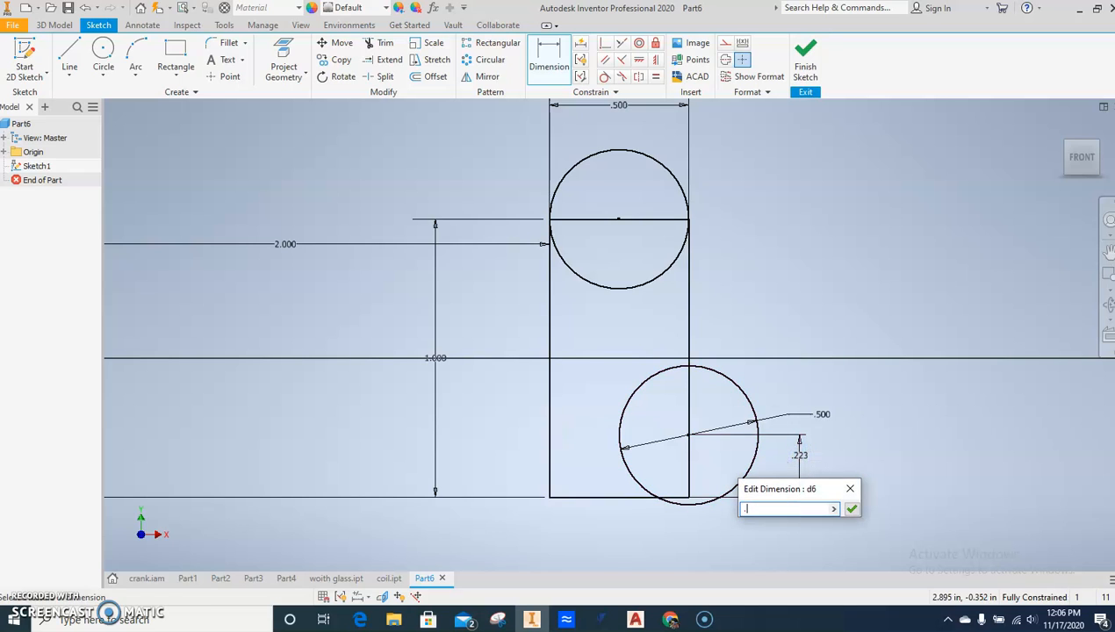
pyautogui.press('Return')
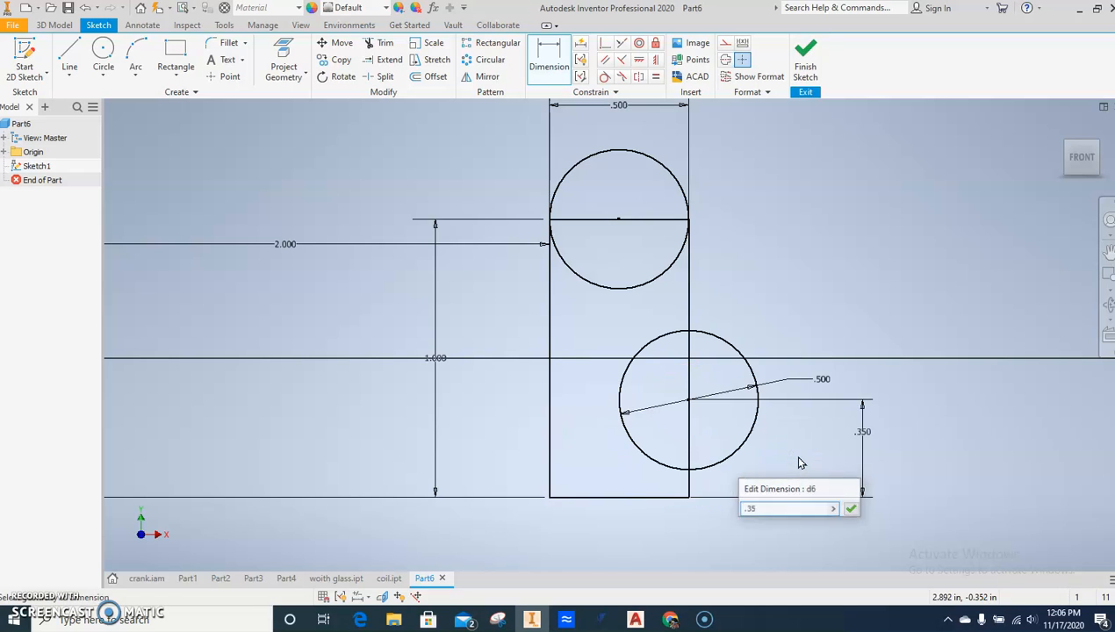
# - Trim the lower circle's inner half, the right edge segment across it, and the lower half of the upper circle
pyautogui.click(367, 48)
pyautogui.click(625, 428)
pyautogui.click(694, 361)
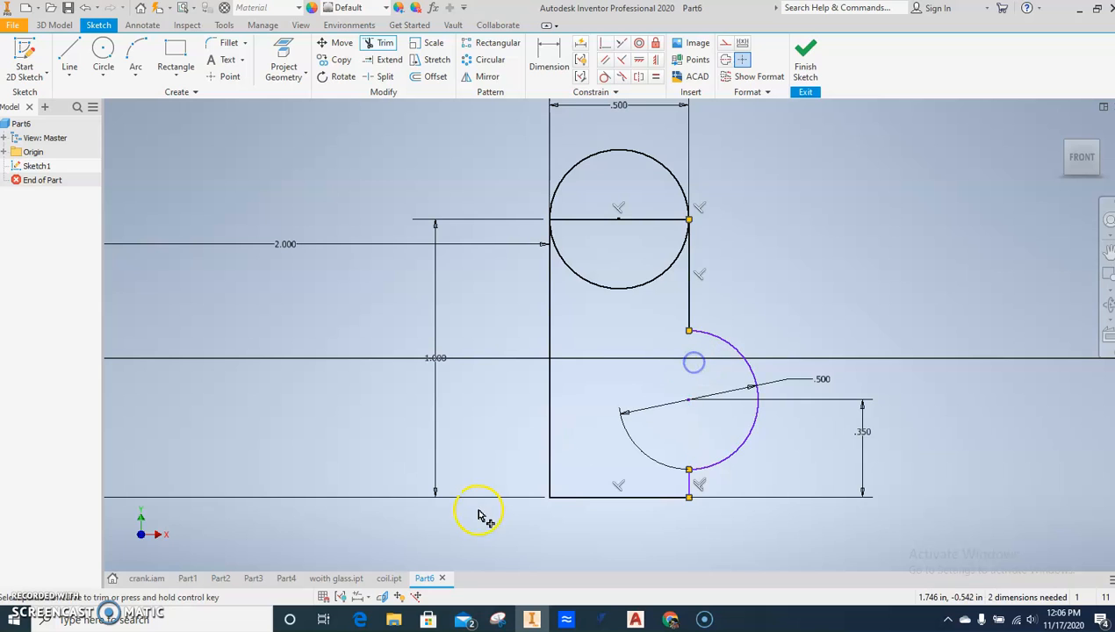
pyautogui.click(628, 288)
# - Delete the rectangle's upper edge inside the rounded profile and finish the sketch
pyautogui.click(654, 220)
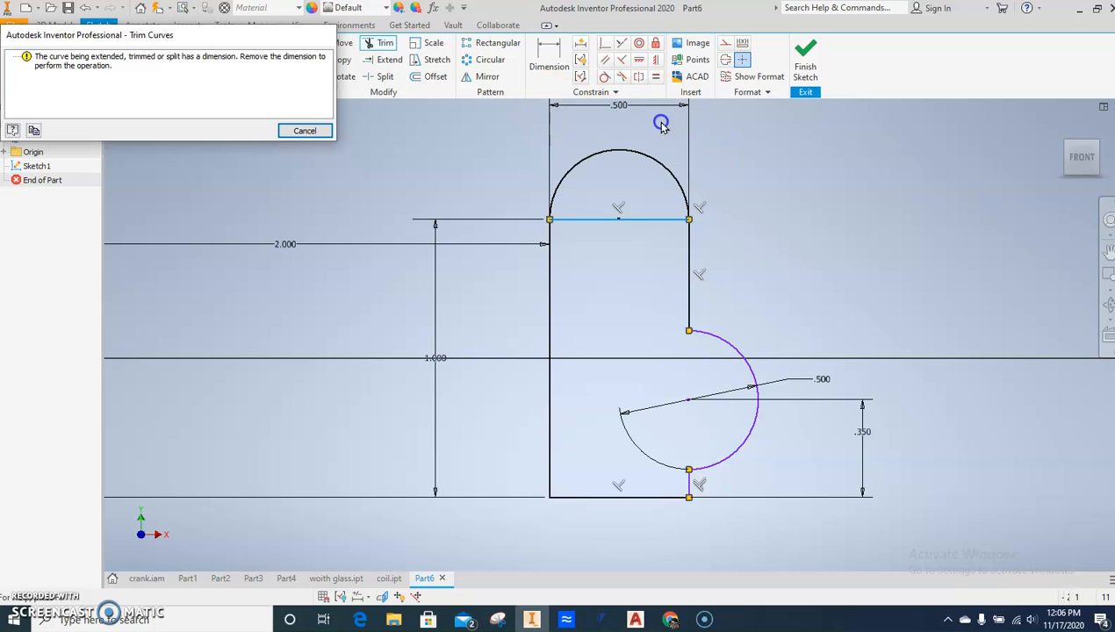
pyautogui.click(345, 179)
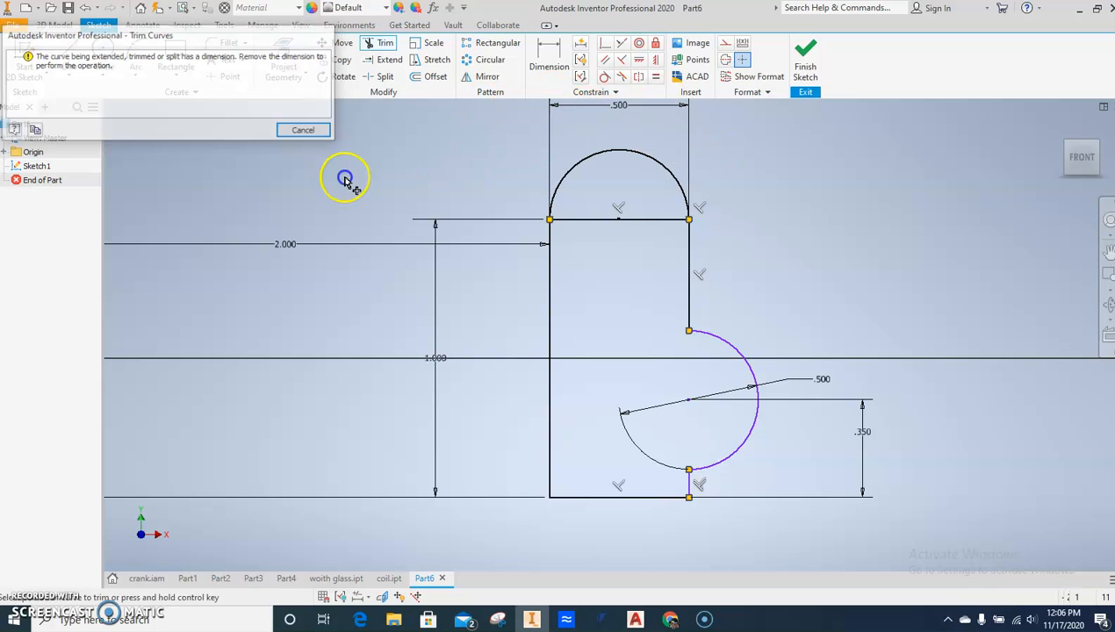
pyautogui.click(595, 219)
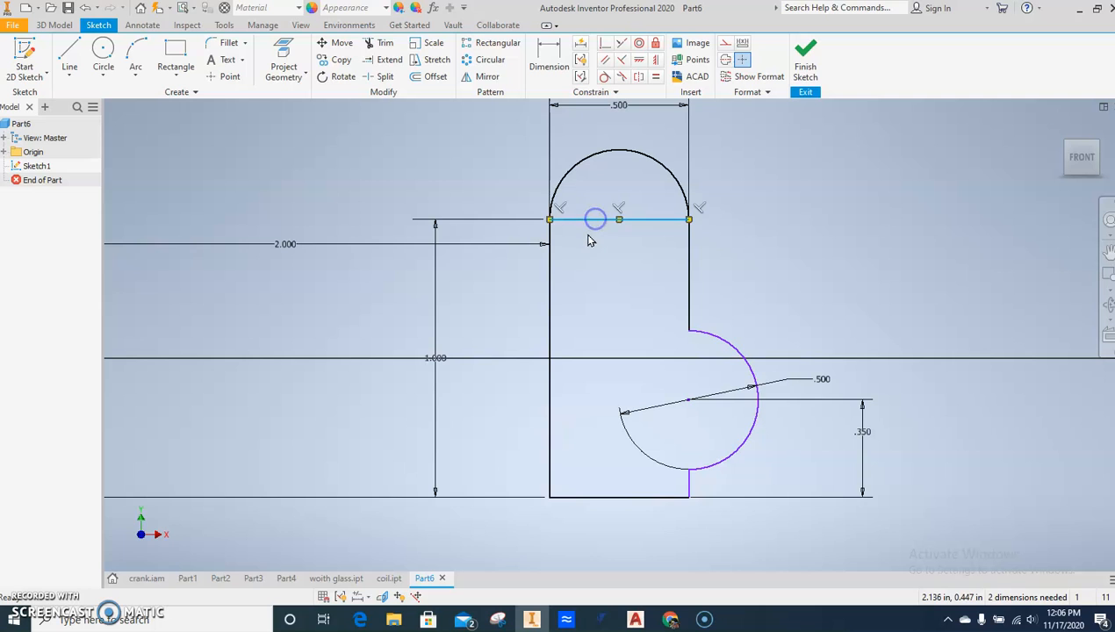
pyautogui.press('Delete')
pyautogui.scroll(-3, 614, 255)
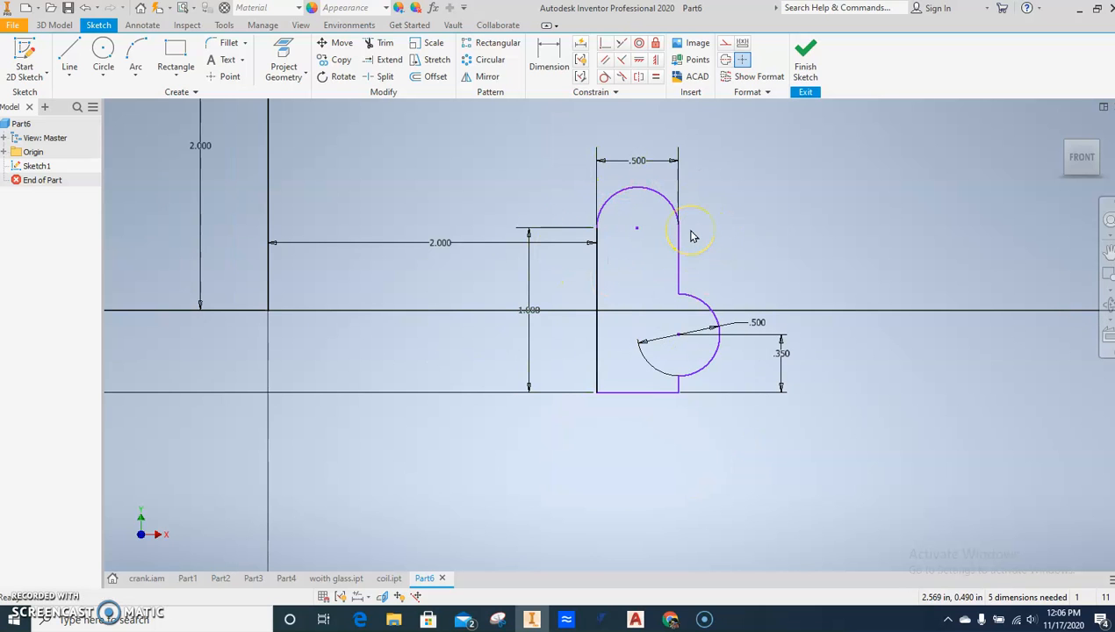
pyautogui.click(802, 55)
pyautogui.scroll(-5, 468, 199)
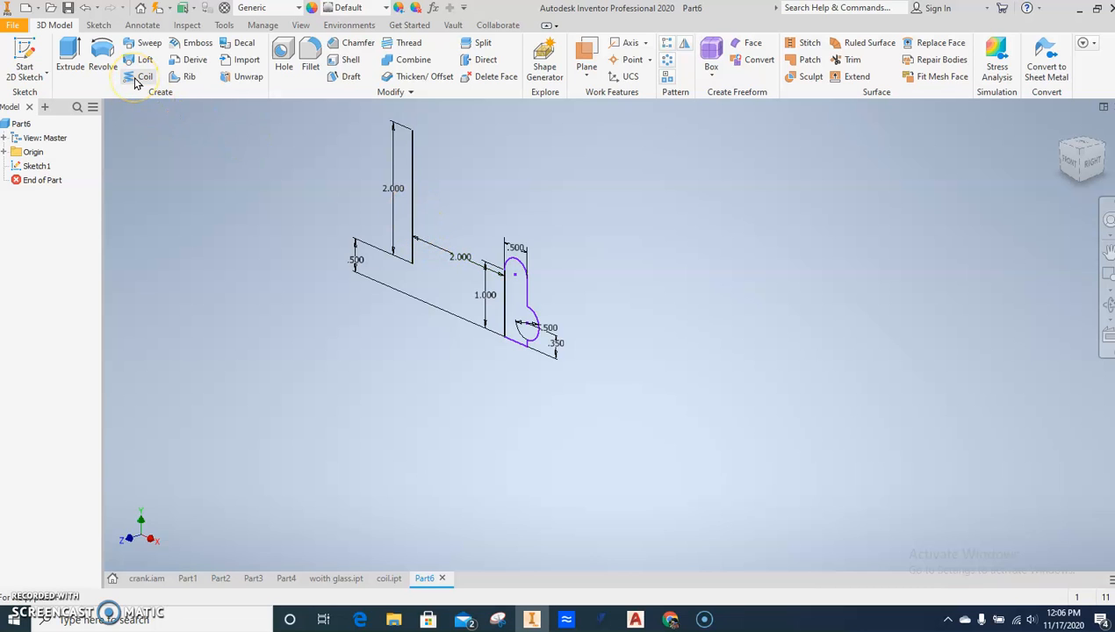
# - Start a coil of the sketched profile around the 2 in vertical line, using counterclockwise rotation
pyautogui.click(138, 78)
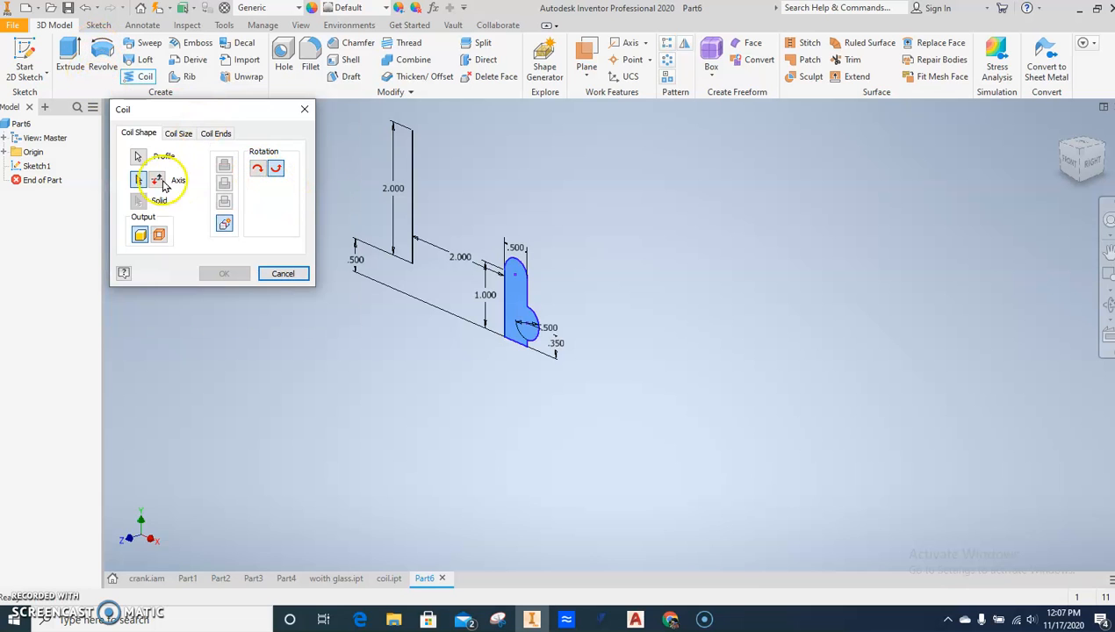
pyautogui.click(410, 203)
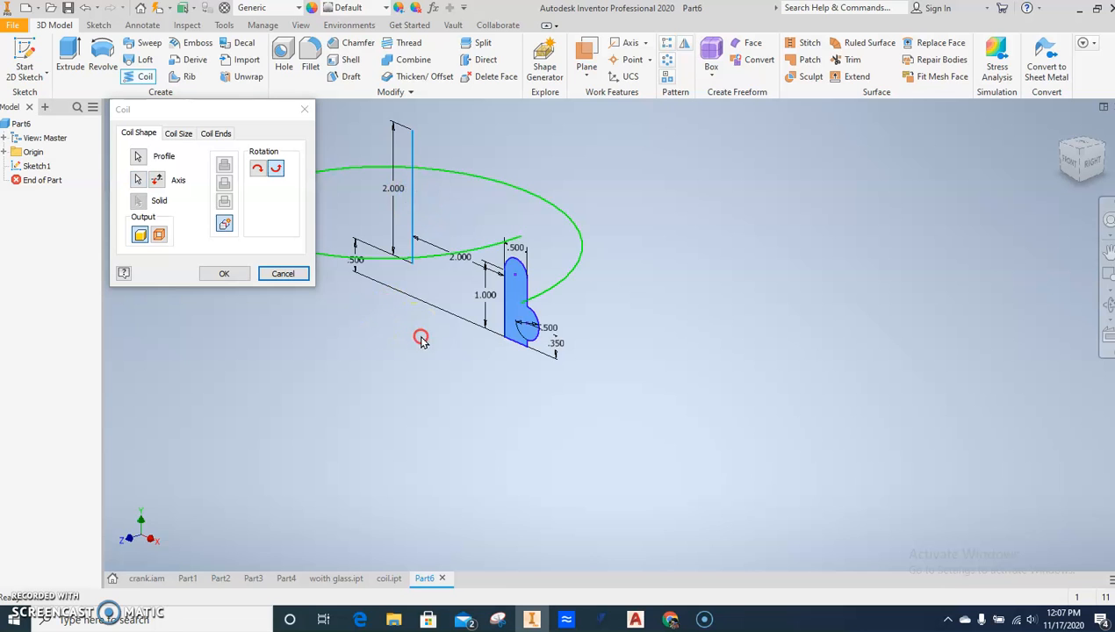
pyautogui.moveTo(421, 336); pyautogui.dragTo(536, 358, button='middle')
pyautogui.click(260, 173)
pyautogui.click(277, 172)
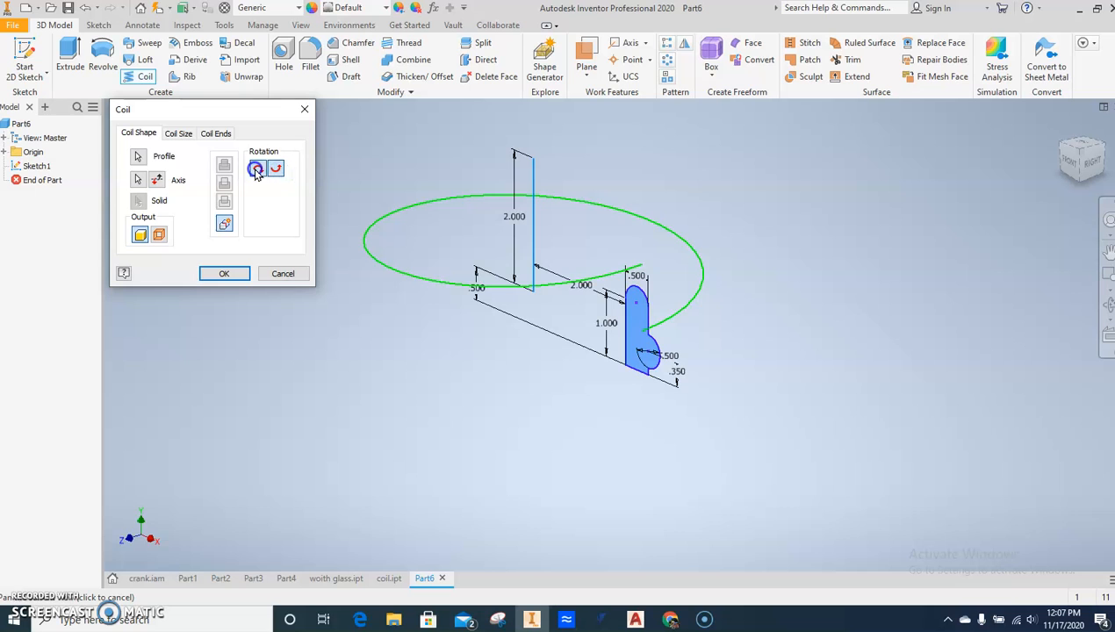
# - Reverse the coil's axis direction so that it winds downward, with solid output
pyautogui.click(157, 181)
pyautogui.click(158, 182)
pyautogui.click(158, 183)
pyautogui.click(140, 235)
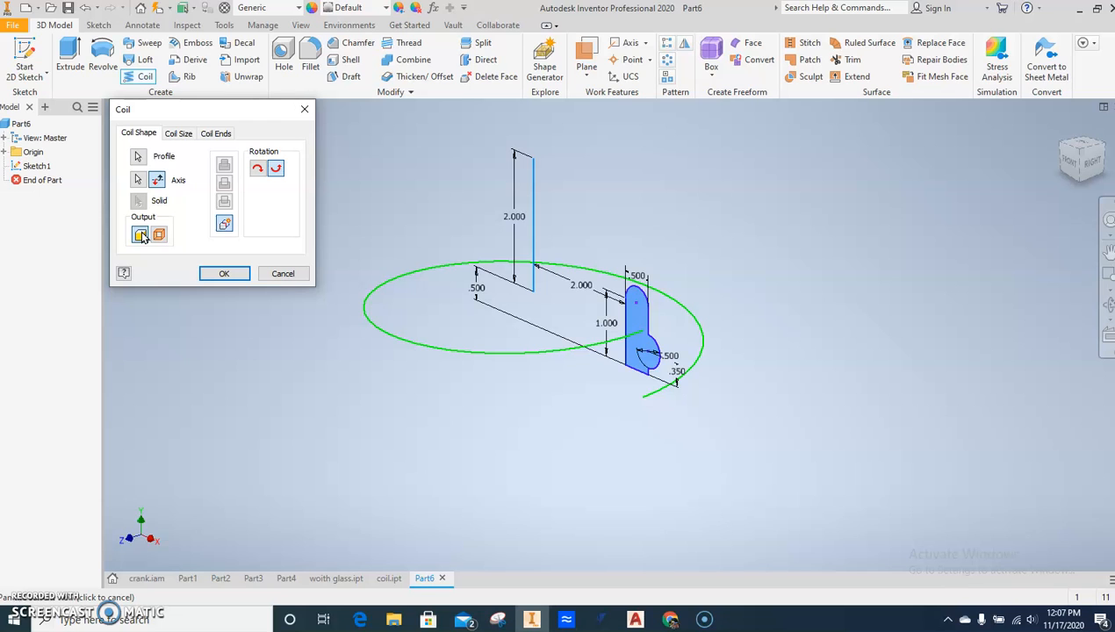
pyautogui.click(156, 180)
pyautogui.click(157, 182)
# - Size the coil by pitch and revolution, with a 2 in pitch and 10 revolutions
pyautogui.click(179, 134)
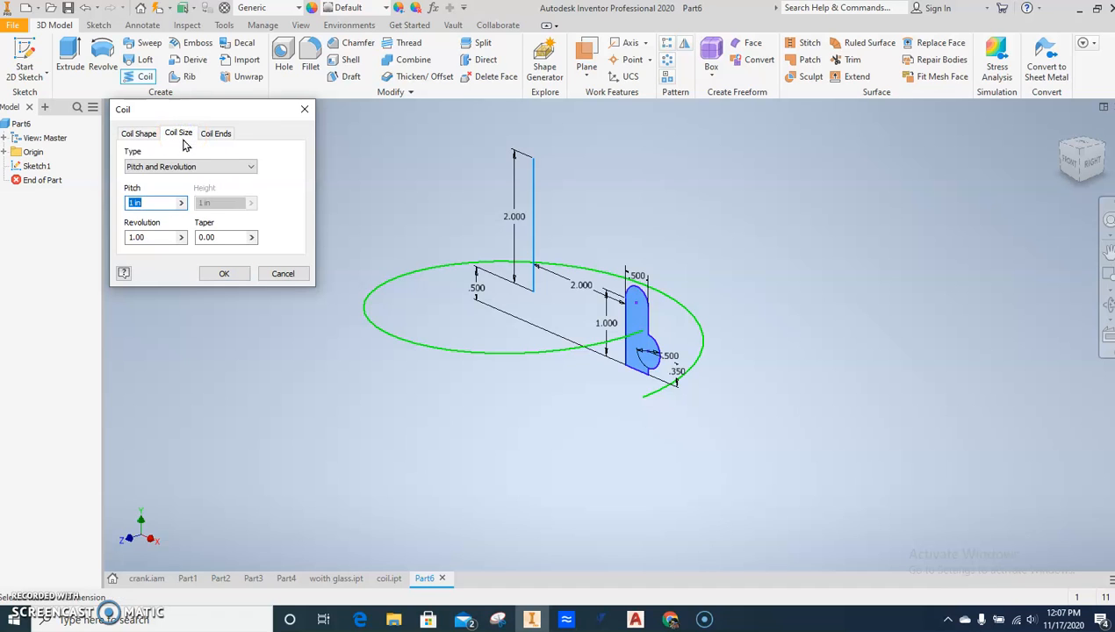
pyautogui.click(139, 202)
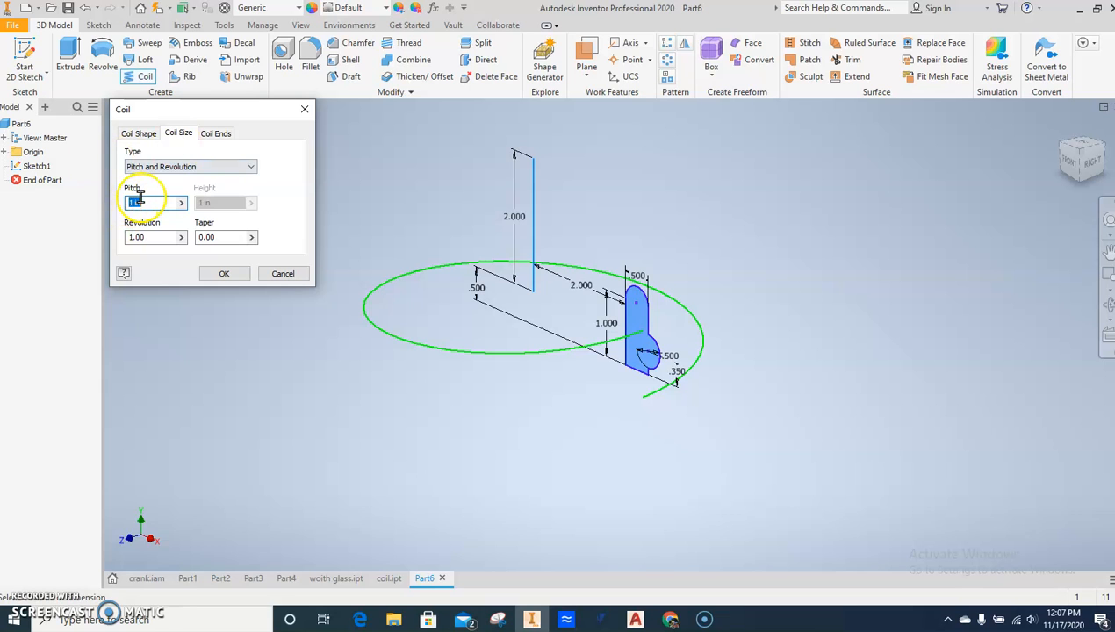
pyautogui.write('2')
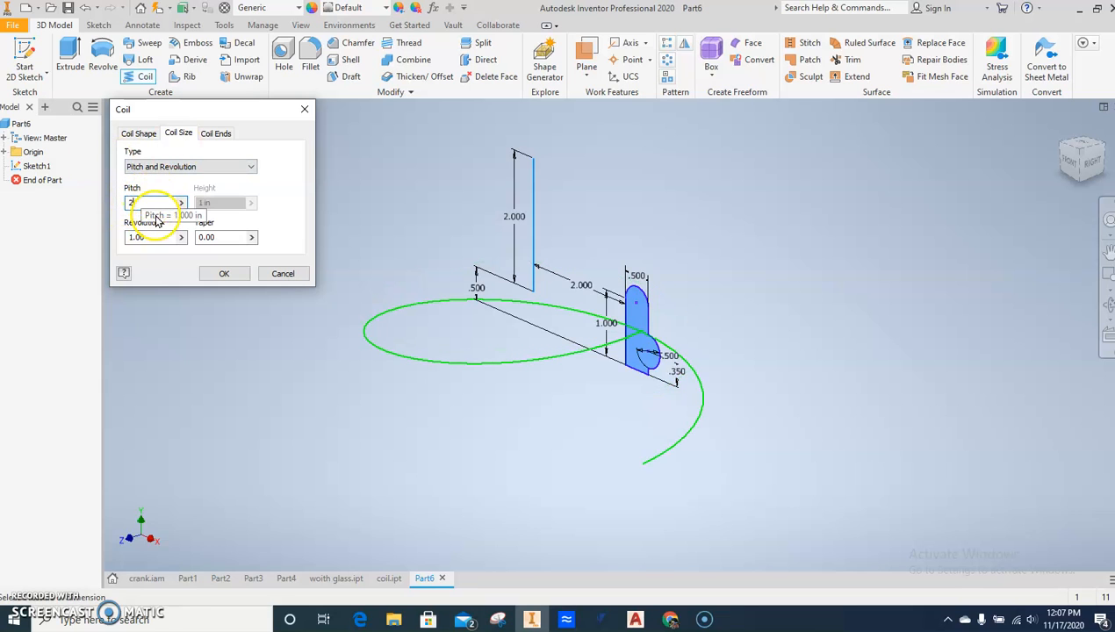
pyautogui.moveTo(709, 372); pyautogui.dragTo(736, 307, button='middle')
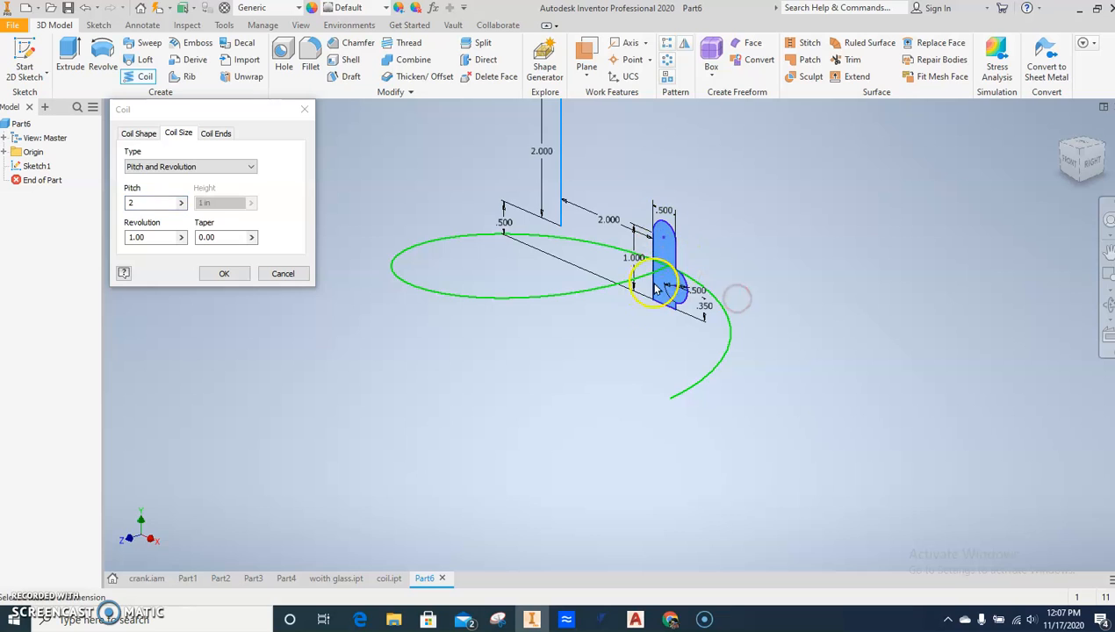
pyautogui.click(669, 287)
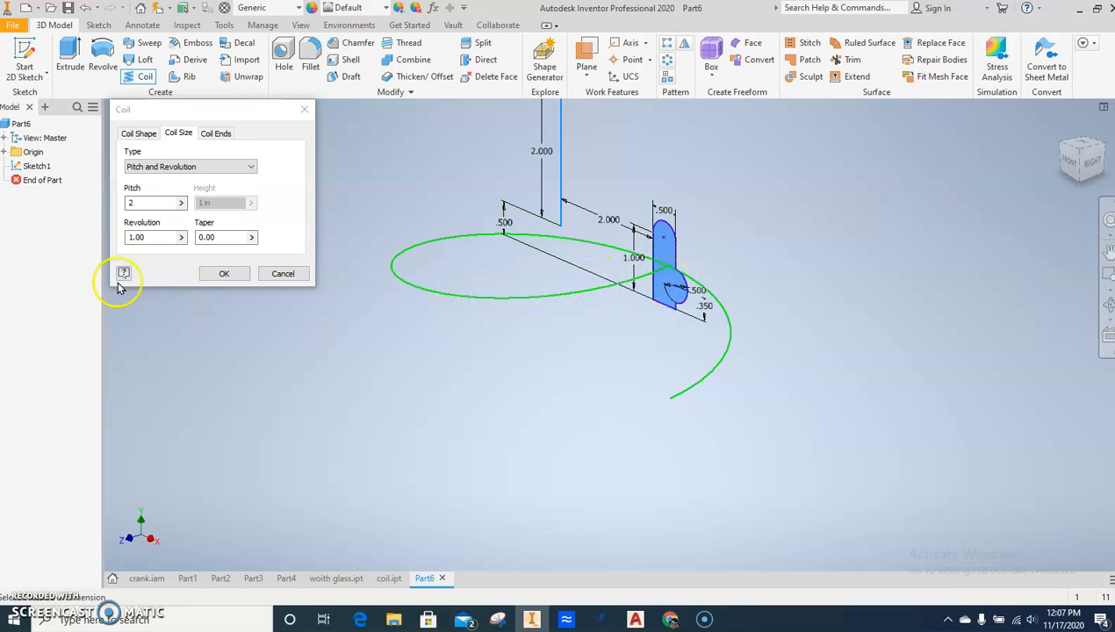
pyautogui.moveTo(149, 237); pyautogui.dragTo(113, 243)
pyautogui.write('10')
# - Check the finished coil.ipt for reference, set the new coil's taper to 8 in Part6, and create the coil
pyautogui.click(224, 238)
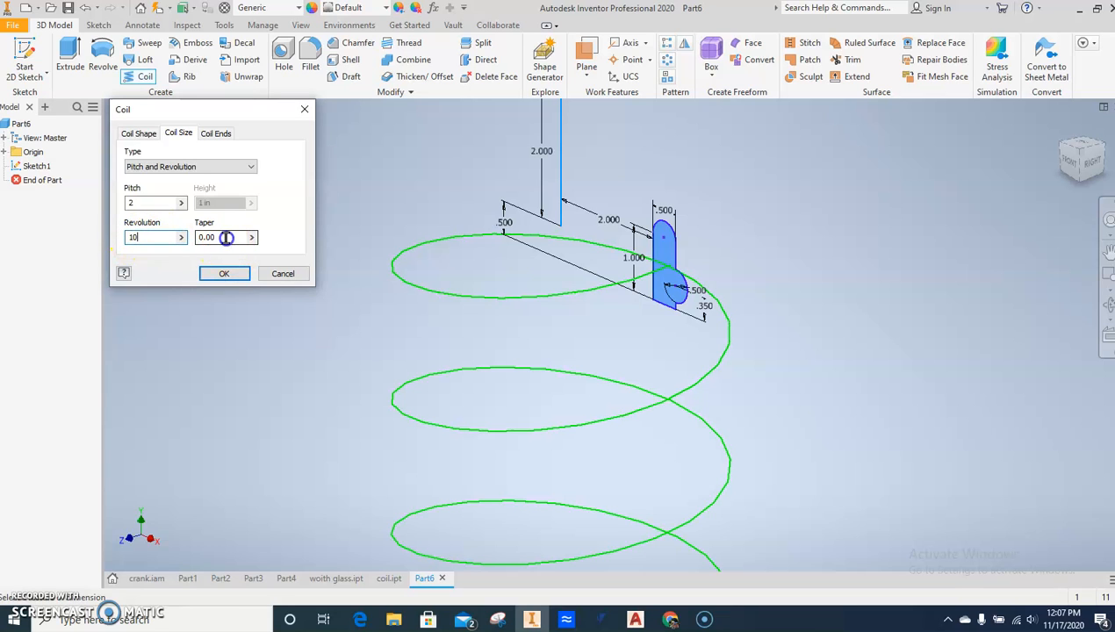
pyautogui.click(386, 578)
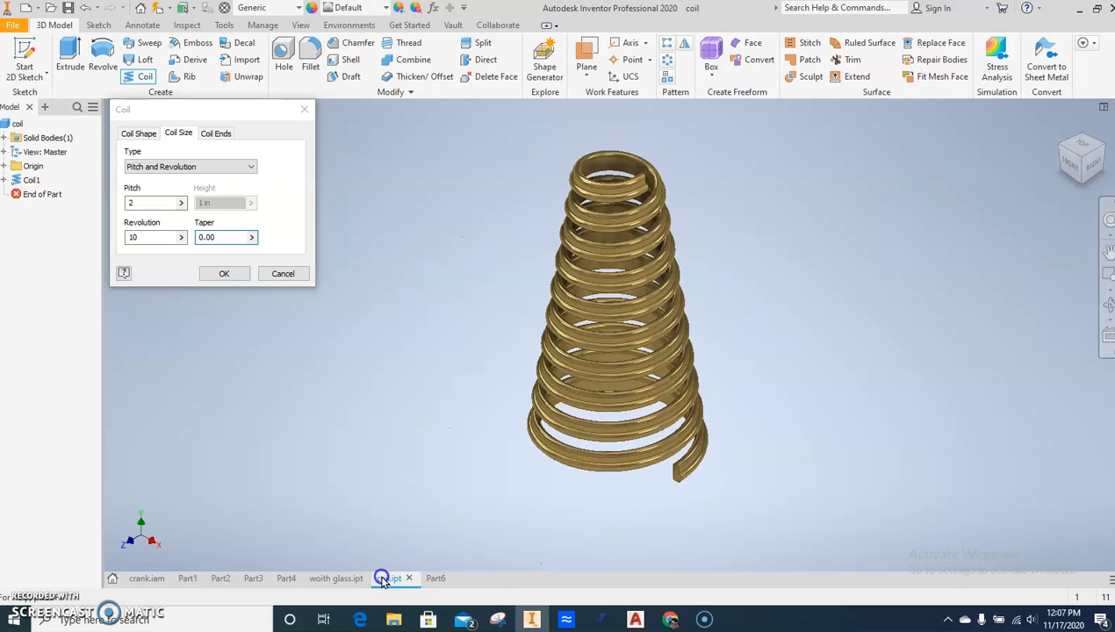
pyautogui.click(435, 578)
pyautogui.click(175, 237)
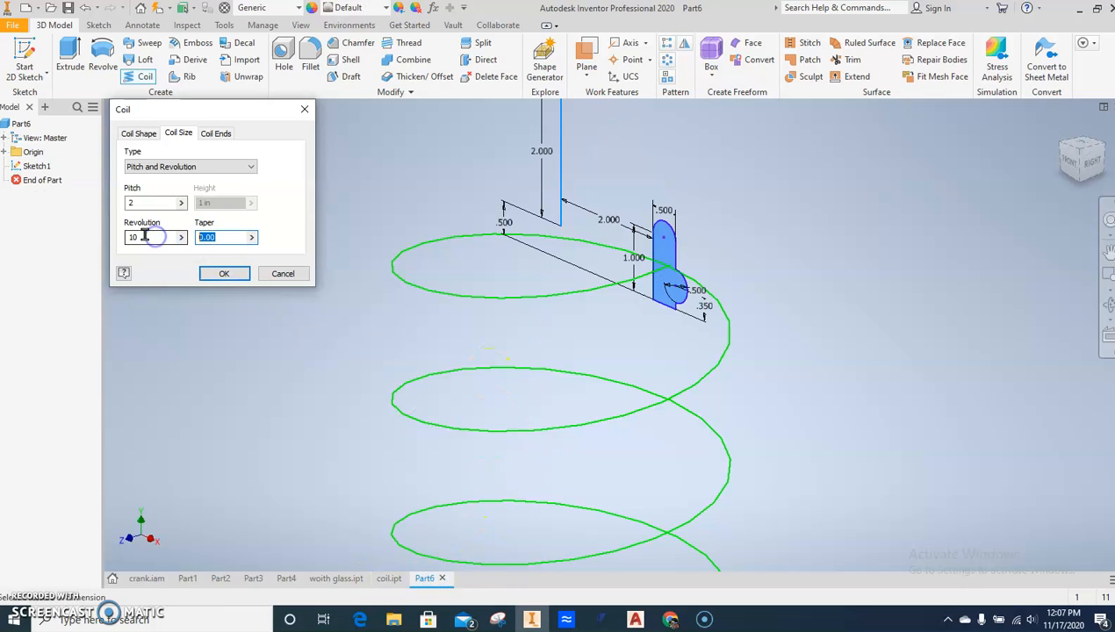
pyautogui.write('8')
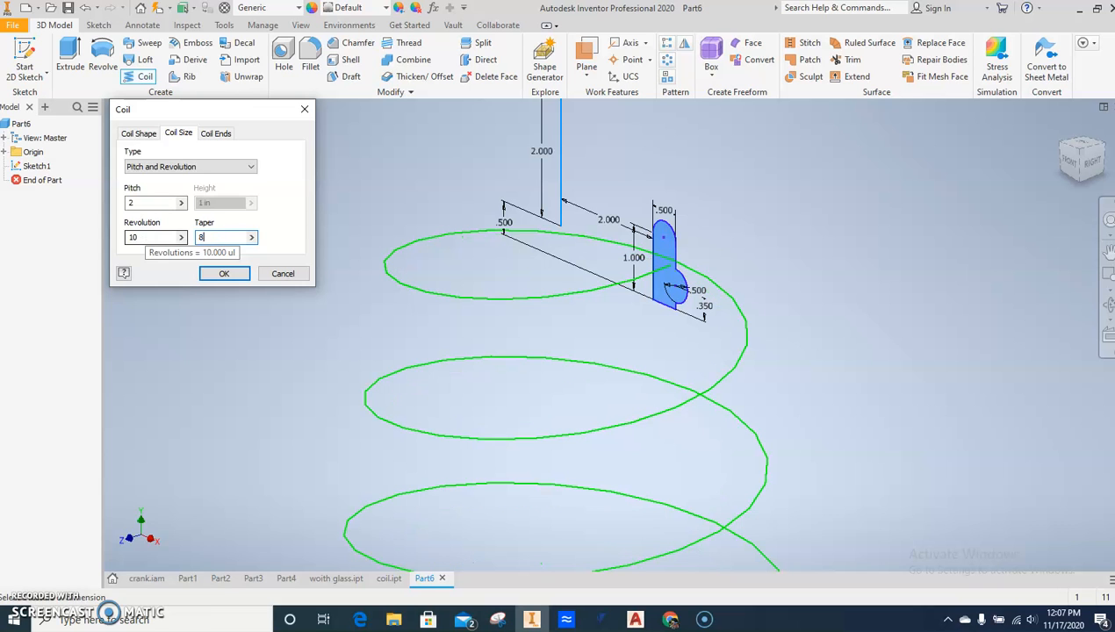
pyautogui.click(219, 273)
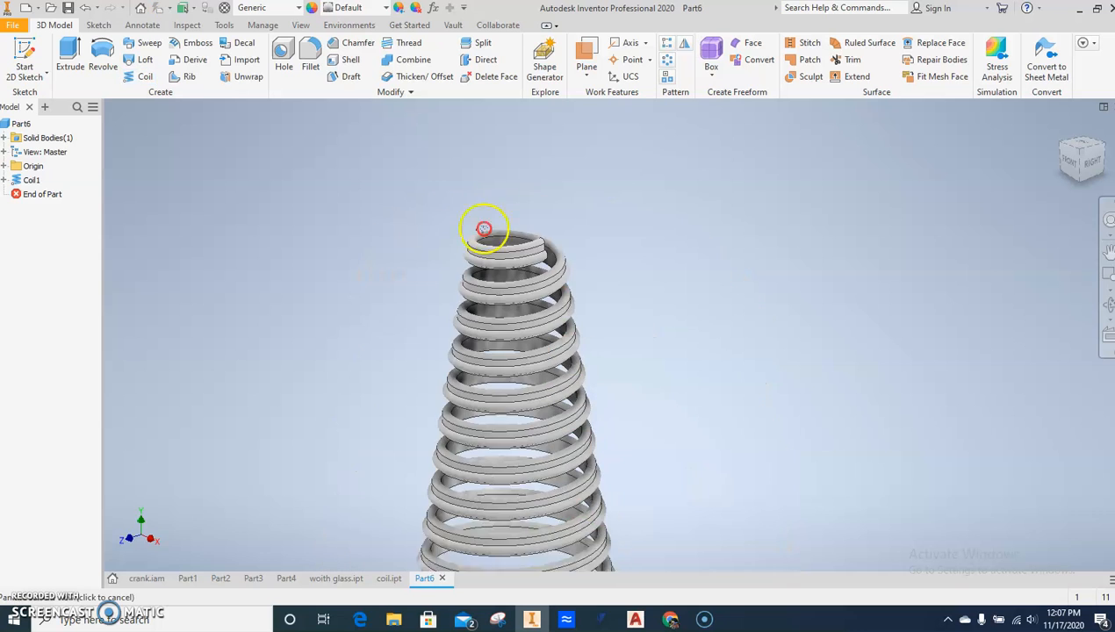
# - Apply the Aluminum - Flat appearance to the whole coil part
pyautogui.keyDown('shift'); pyautogui.moveTo(486, 229); pyautogui.dragTo(601, 347, button='middle'); pyautogui.keyUp('shift')
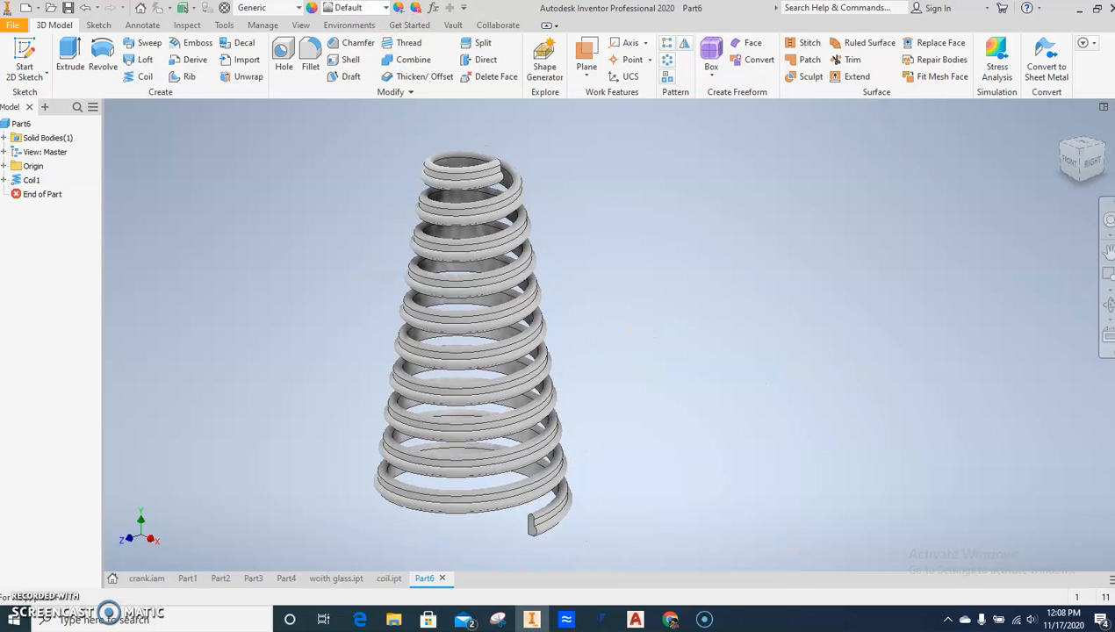
pyautogui.click(386, 8)
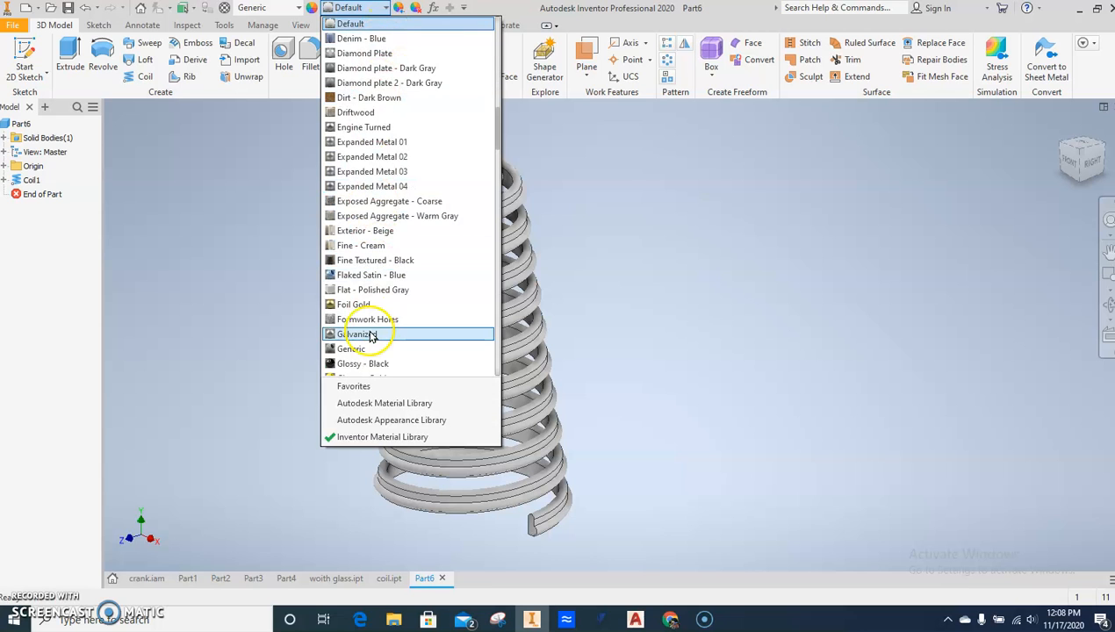
pyautogui.scroll(11, 371, 336)
pyautogui.scroll(5, 367, 280)
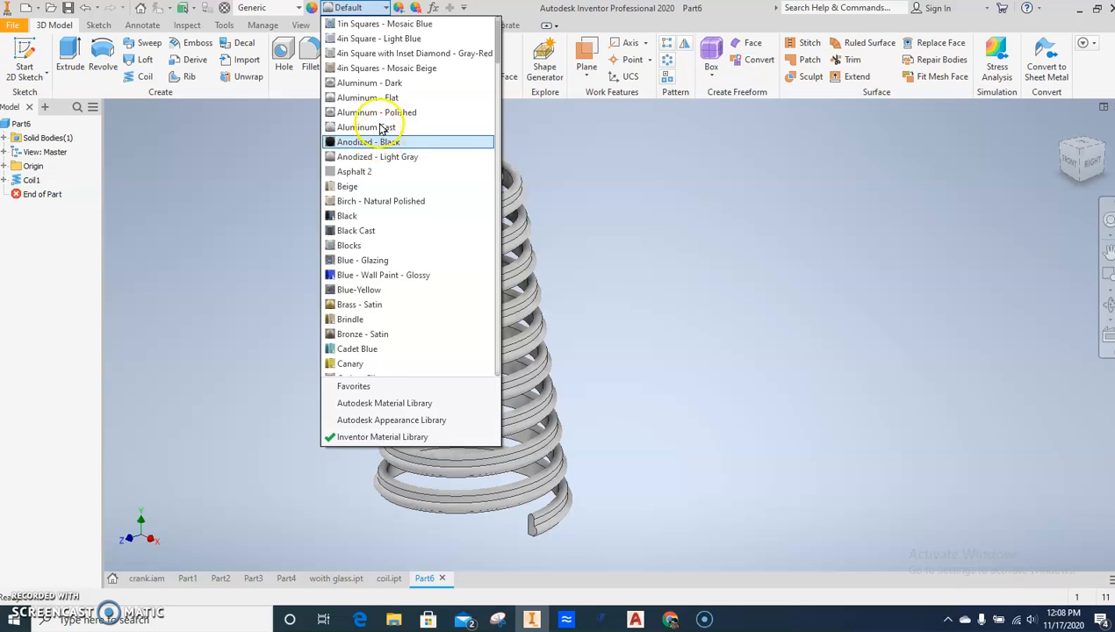
pyautogui.click(383, 99)
pyautogui.moveTo(680, 325); pyautogui.dragTo(679, 339, button='middle')
# - Save the part as an Inventor part in the unit 1 folder, named with the owner's surname followed by "coil"
pyautogui.click(19, 26)
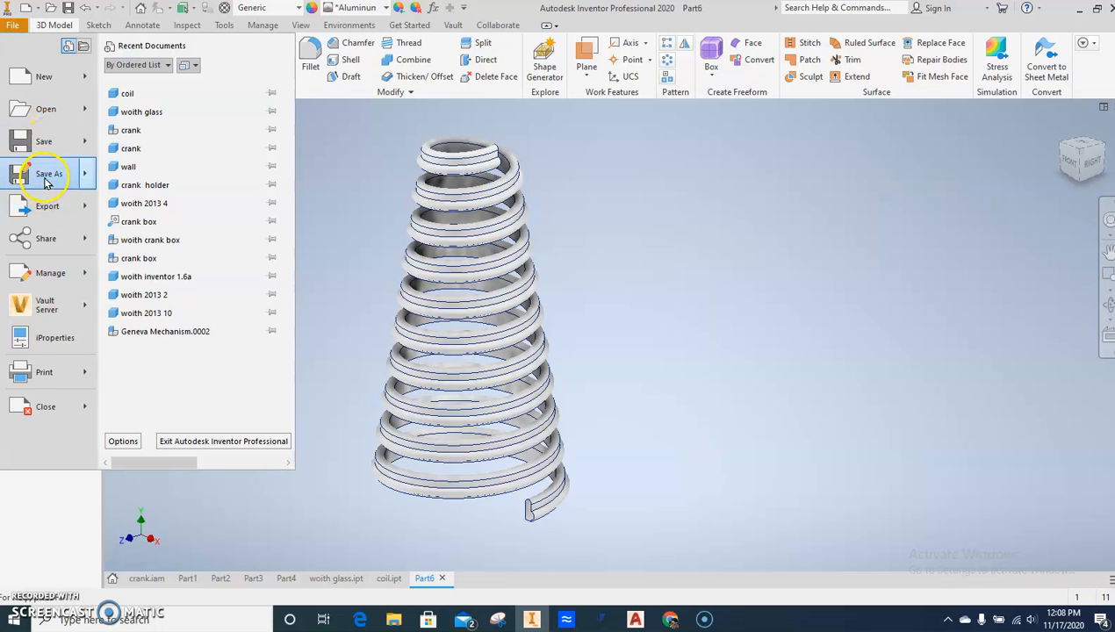
pyautogui.click(48, 175)
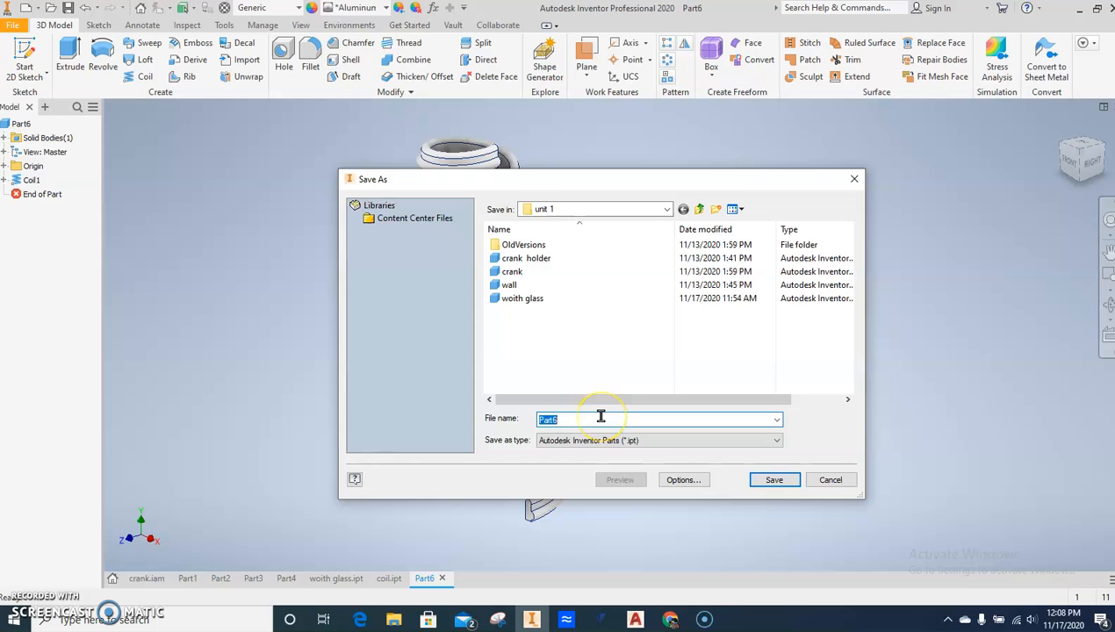
pyautogui.write('woith coil')
pyautogui.press('Return')
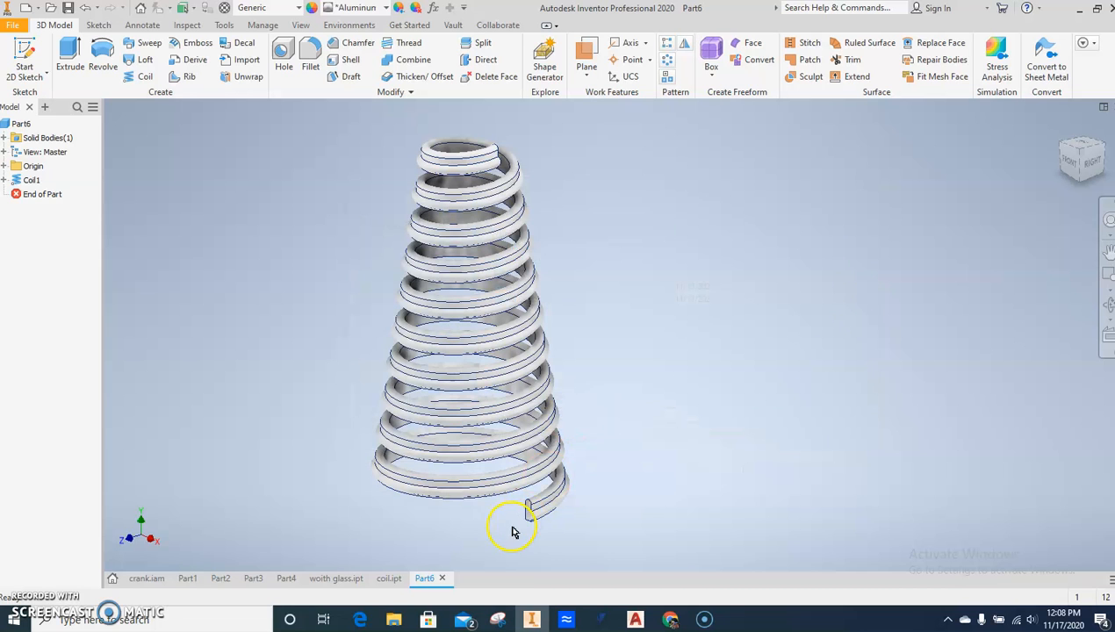